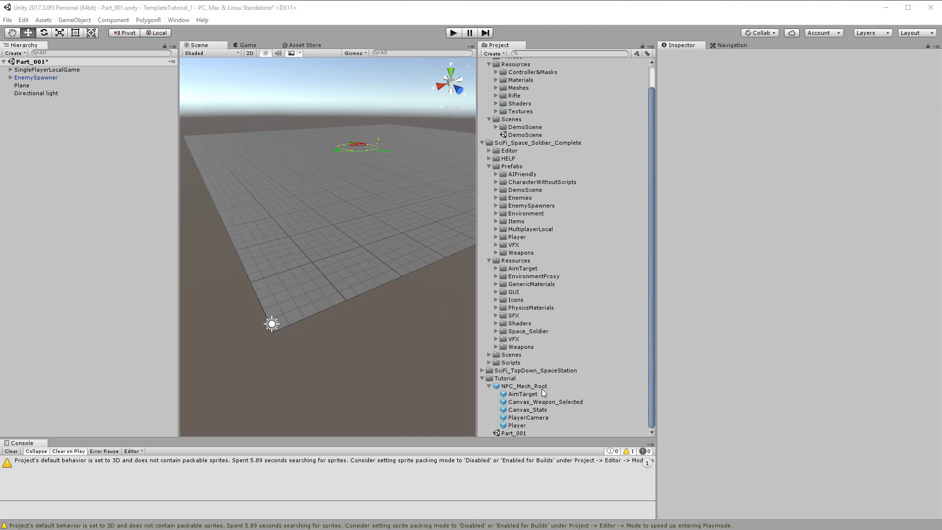
Examine the movement settings in the Pr Top Down Char Controller script of NPC_Mech_Root's Player prefab
left_click(531, 425)
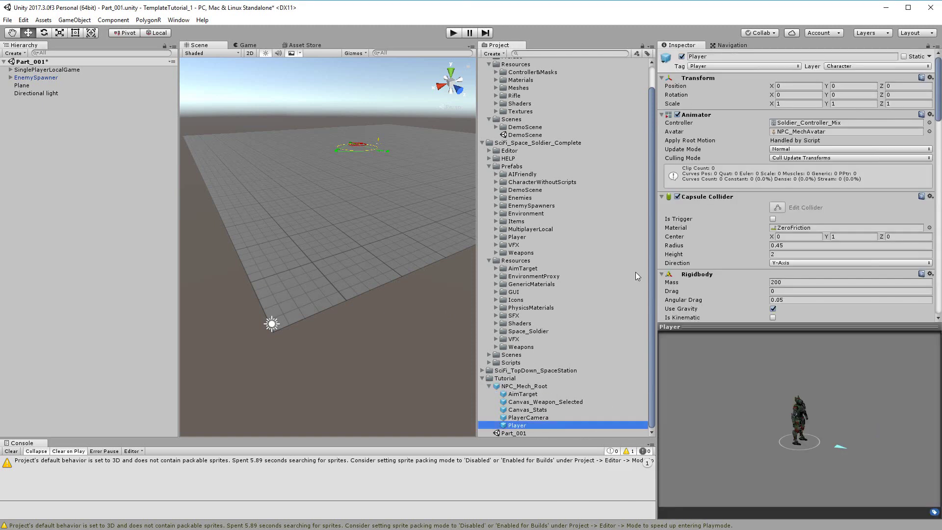
scroll(803, 170, "down", 10)
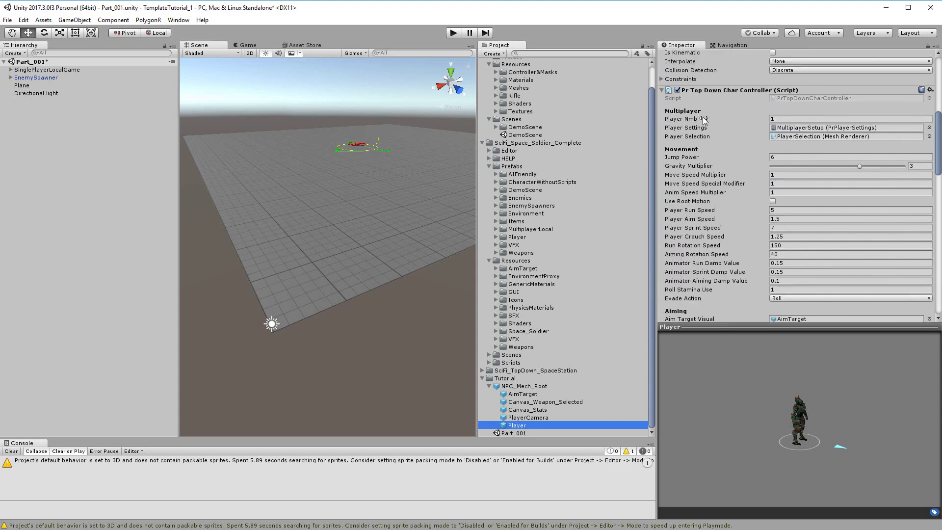
scroll(703, 117, "up", 6)
left_click(662, 238)
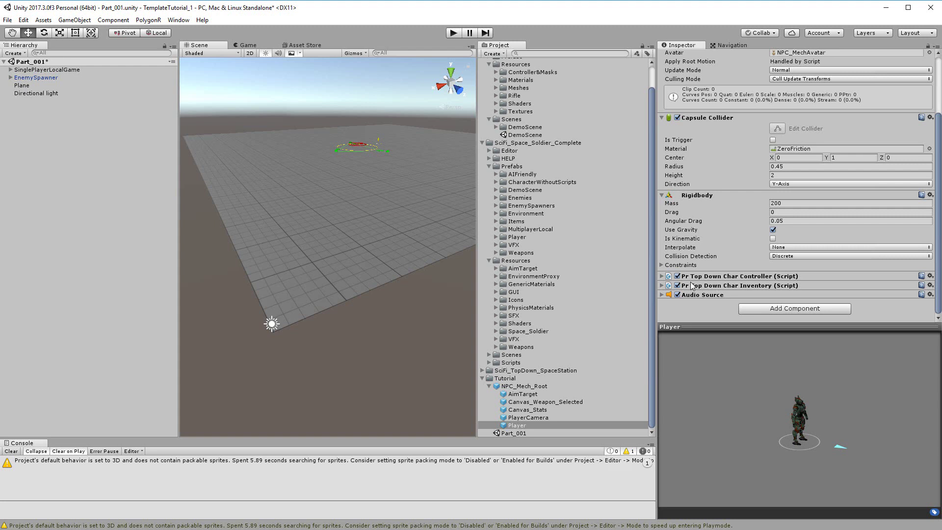
left_click(662, 277)
scroll(760, 167, "down", 5)
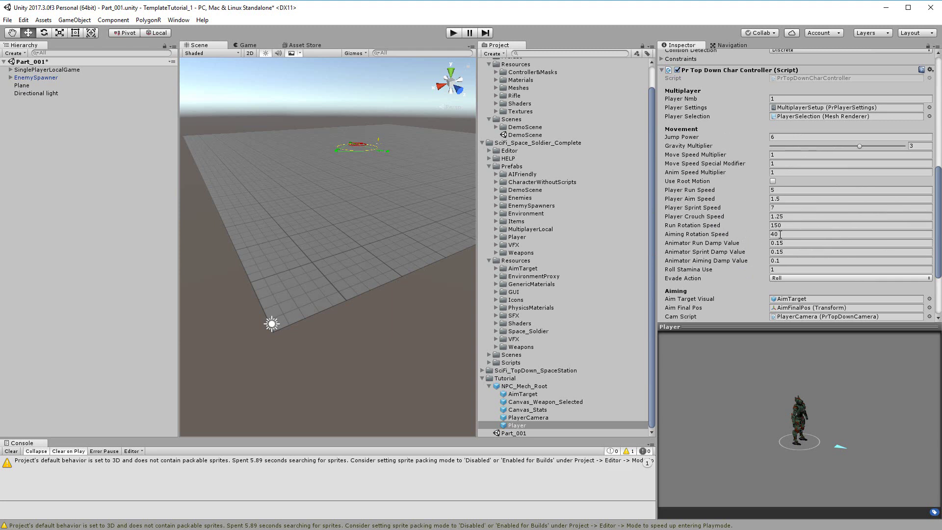
scroll(780, 240, "up", 3)
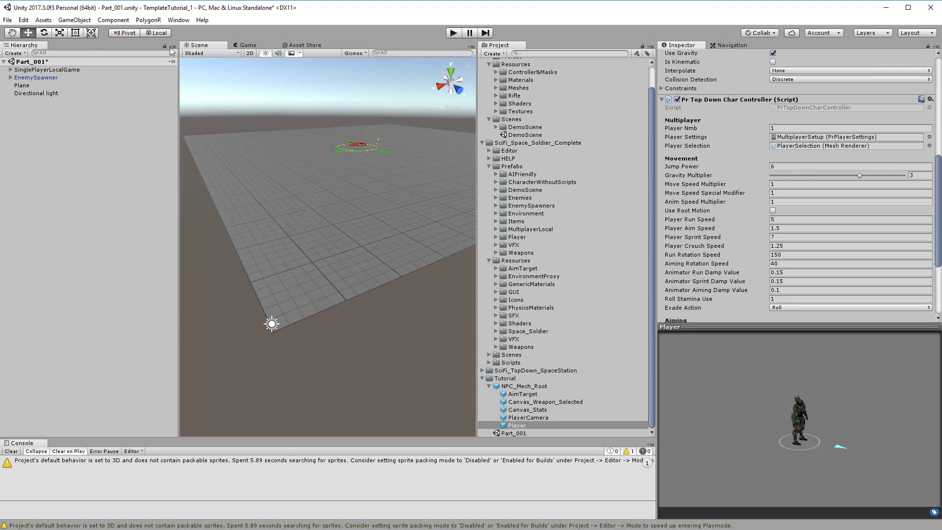
Deactivate the EnemySpawner object in the scene and expand the children of SinglePlayerLocalGame
left_click(44, 79)
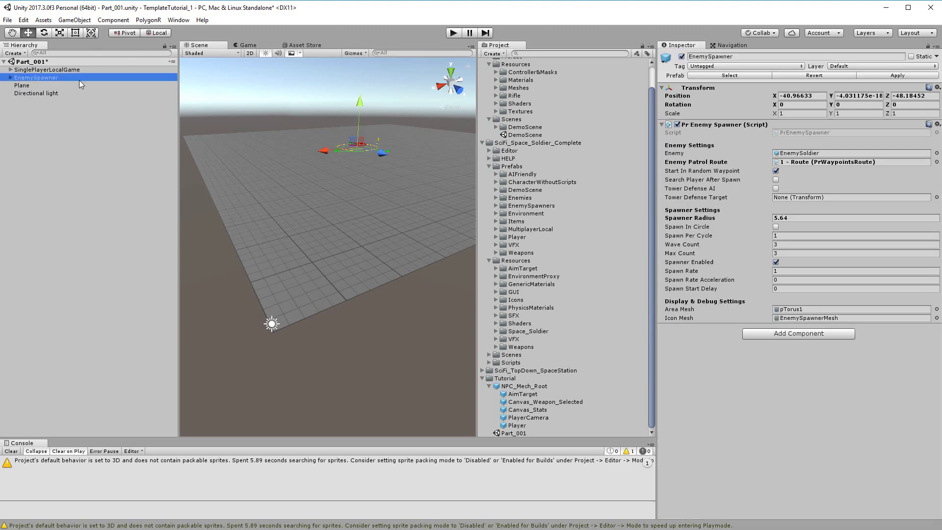
left_click(682, 57)
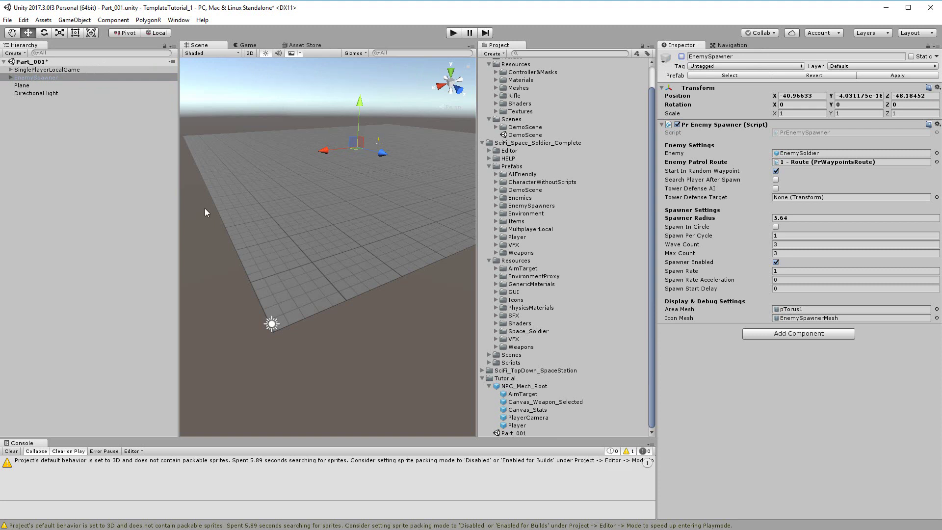
left_click(93, 71)
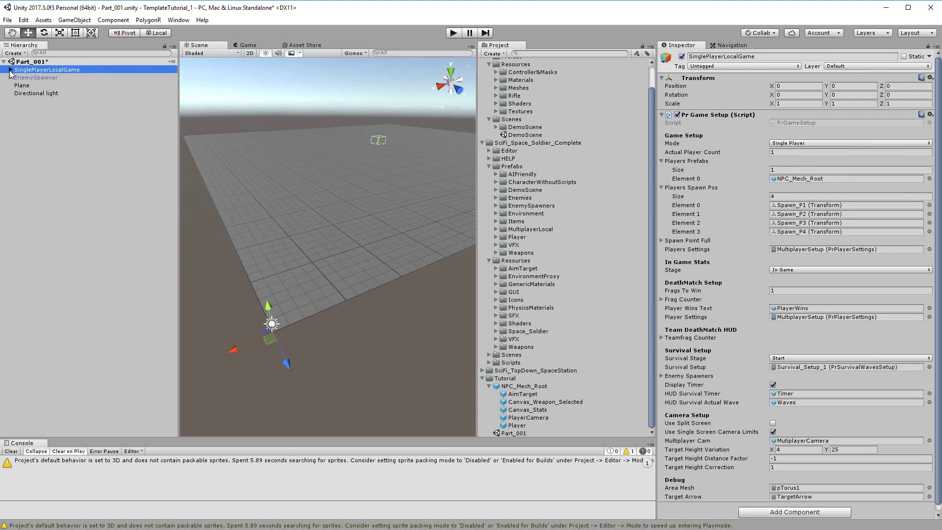
left_click(10, 70)
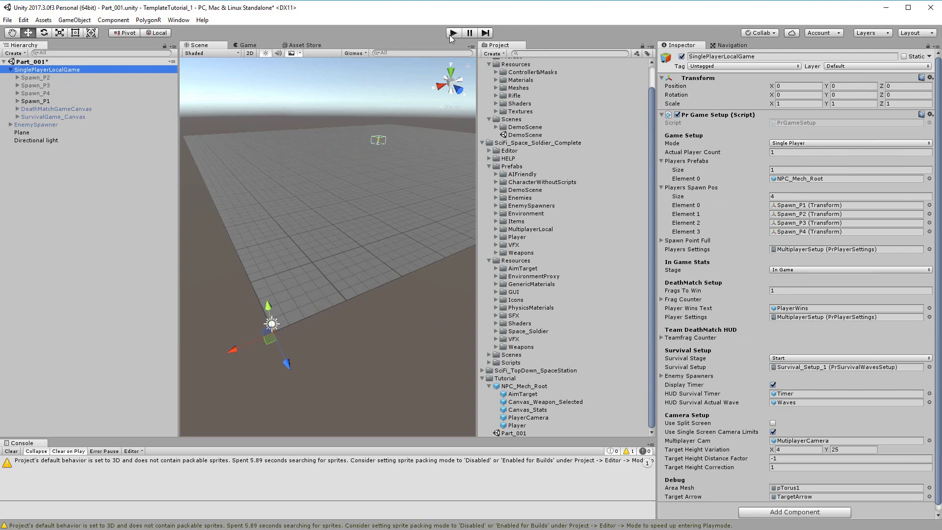
Run the scene in the Game view and move the character around to test its current movement
left_click(249, 45)
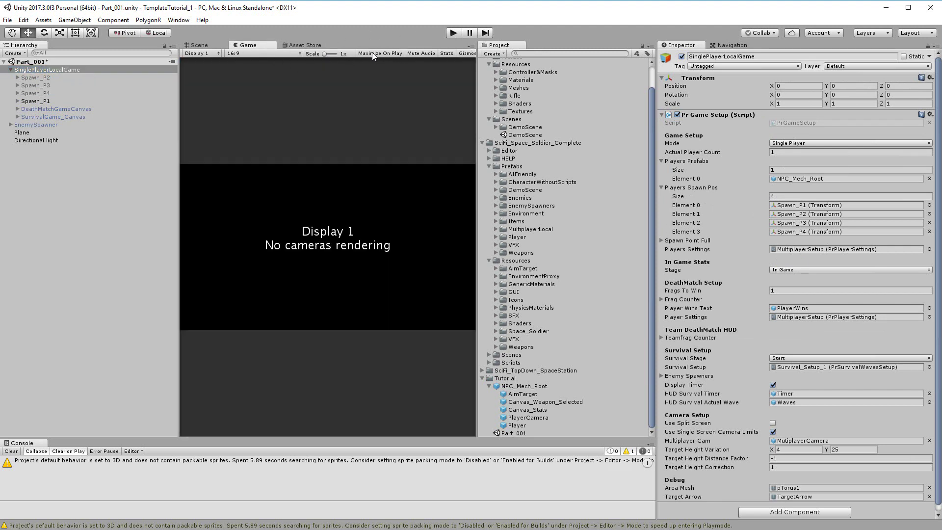
left_click(454, 32)
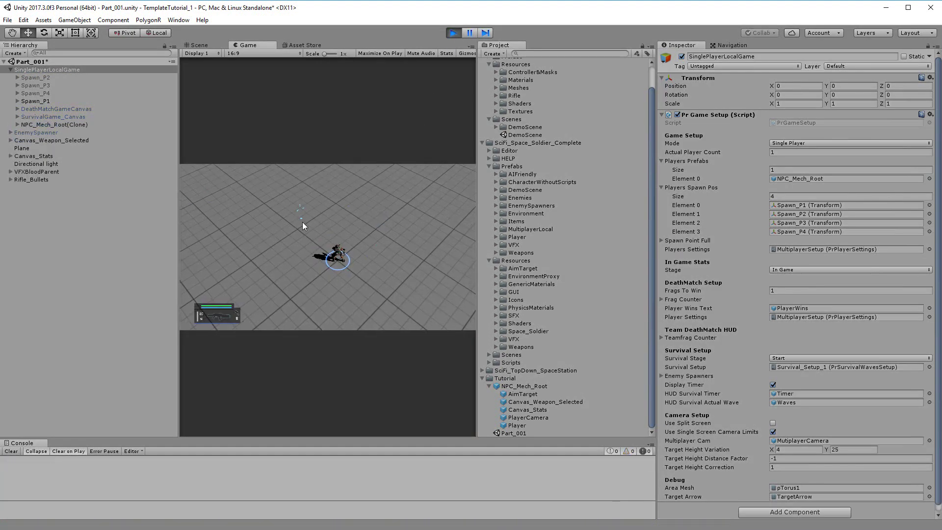
key("a")
key("s")
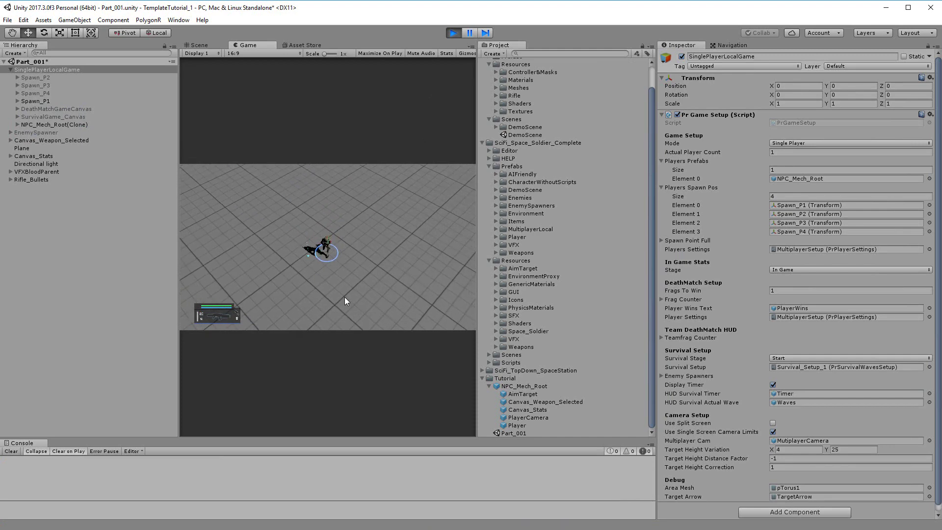
key("w")
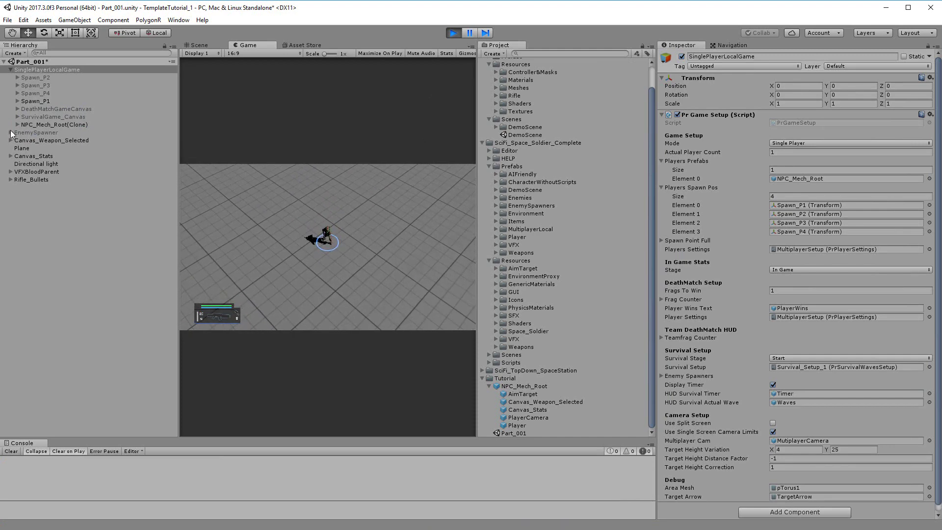
Select the Player inside the running NPC_Mech_Root(Clone) and show its character controller movement settings
left_click(17, 125)
left_click(35, 149)
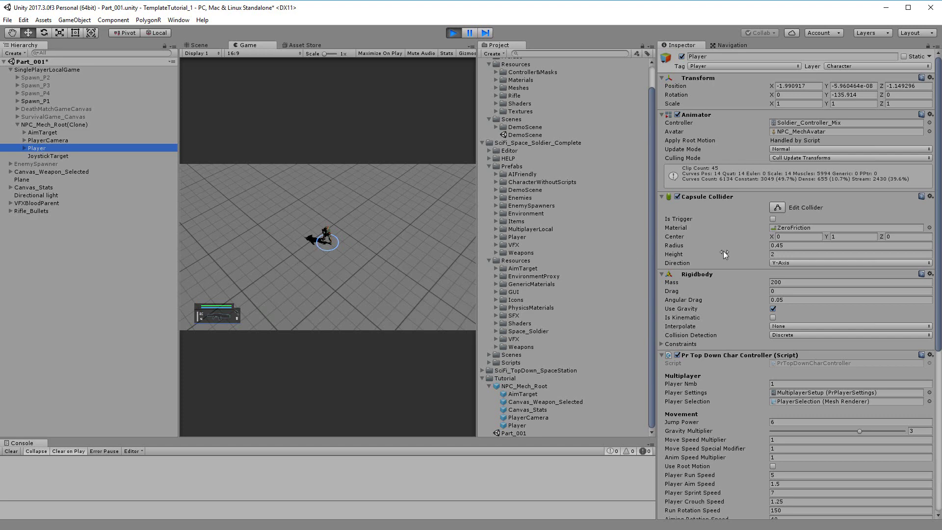
scroll(721, 240, "down", 5)
scroll(714, 231, "down", 2)
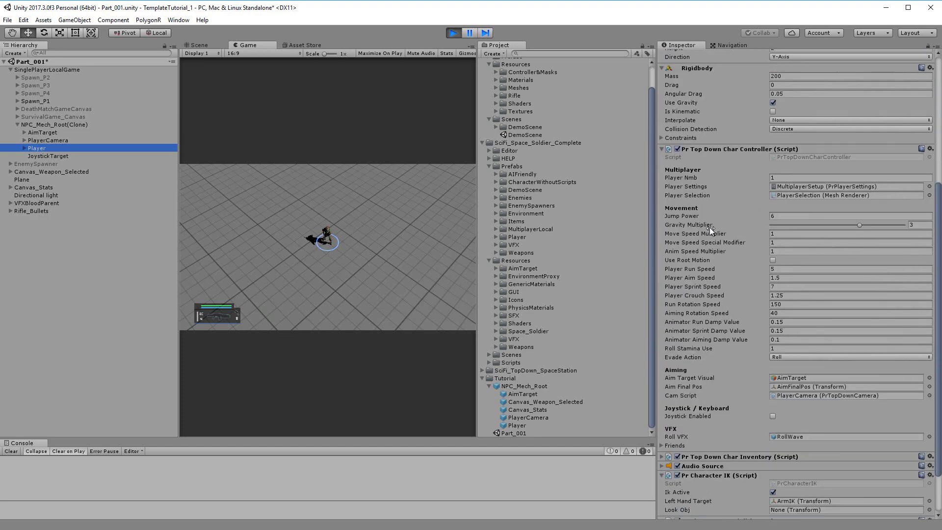
Set the running Player's Player Run Speed to 10 and test the character's run in several directions
left_click(277, 217)
left_click(786, 265)
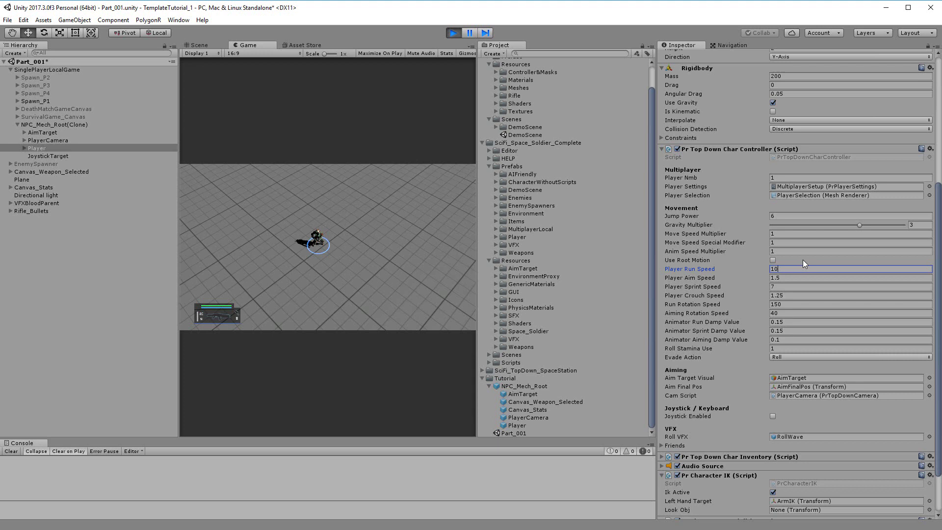
left_click(354, 253)
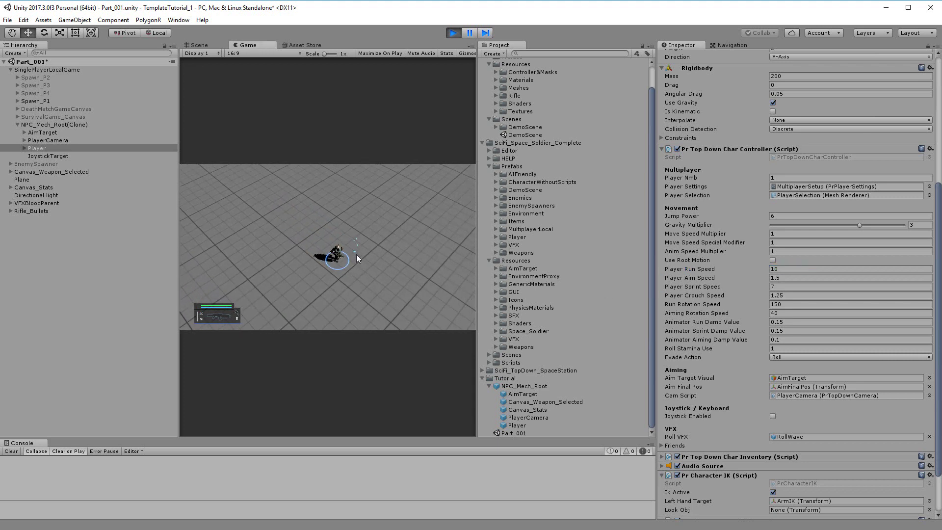
key("d")
key("w")
key("a")
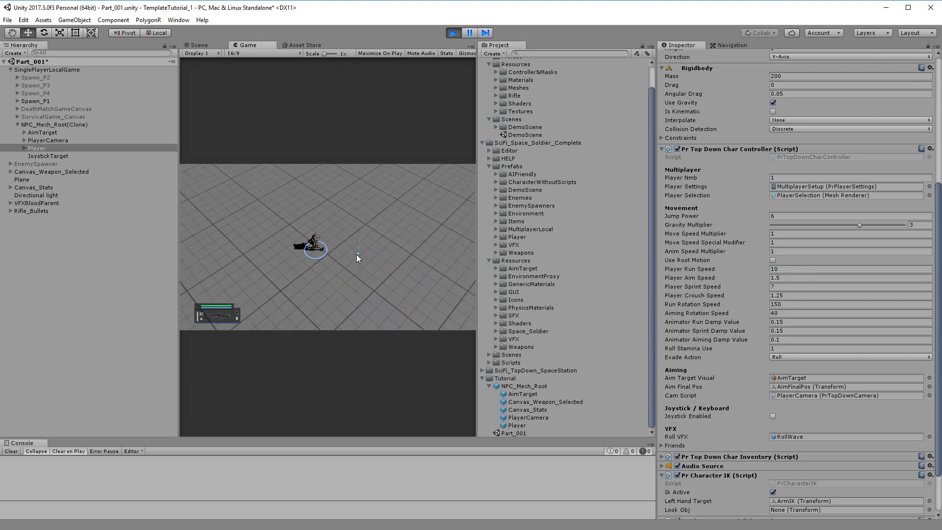
key("d")
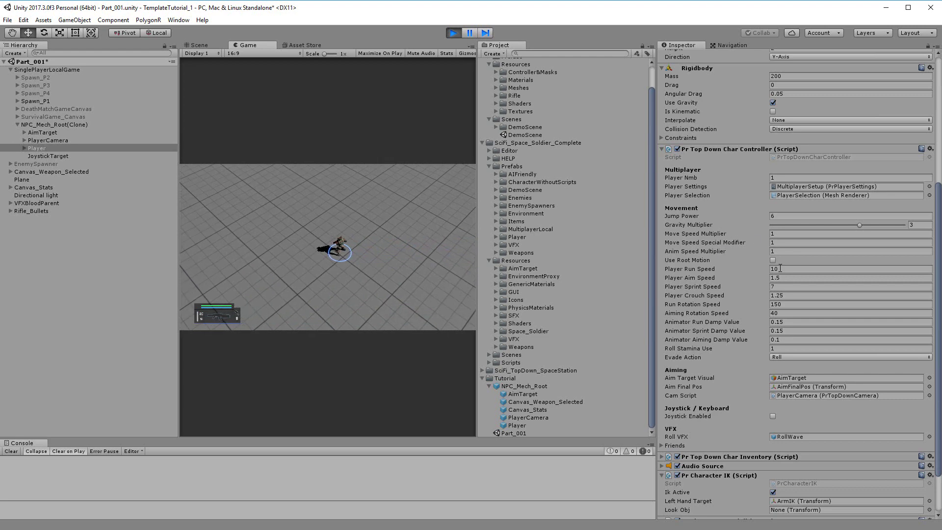
Set Player Run Speed back to 5 and test the character's run for comparison
left_click(780, 269)
type("5")
left_click(341, 263)
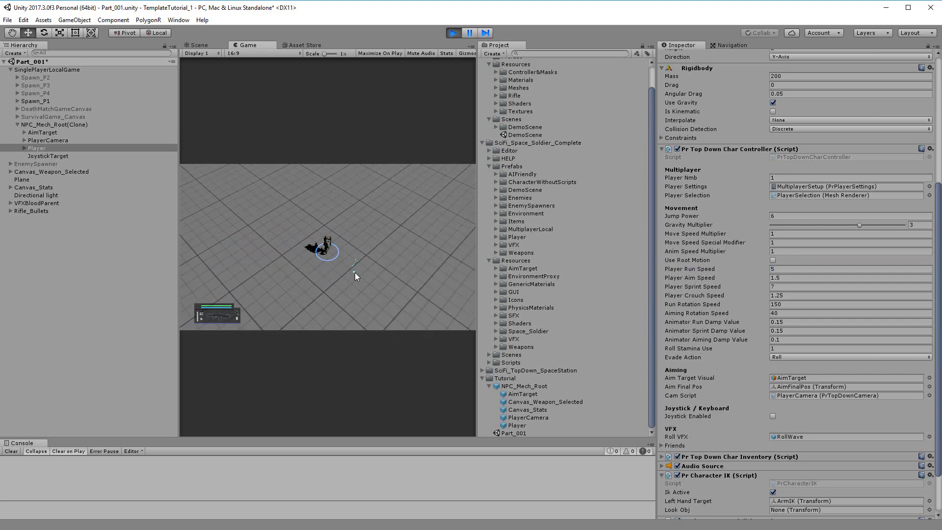
key("d")
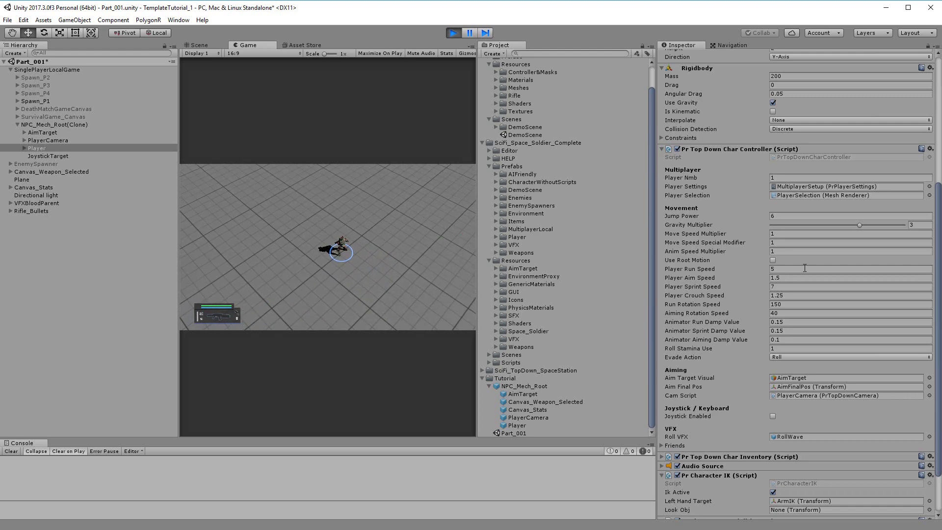
Set the running Player's Player Run Speed to 10 and Player Aim Speed to 5
left_click(805, 268)
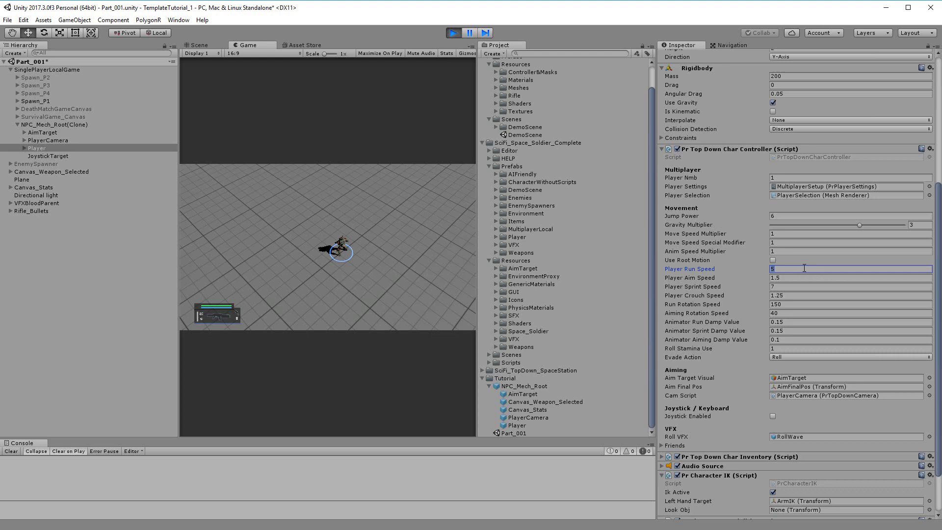
type("10")
left_click(803, 278)
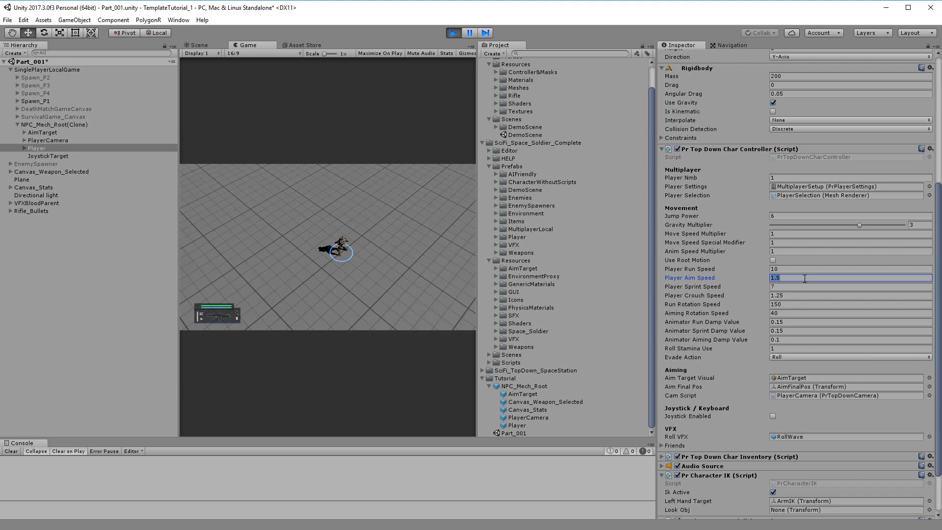
type("5")
Test the character's movement in the running game, both running and aiming in different directions
left_click(340, 223)
key("a")
key("d")
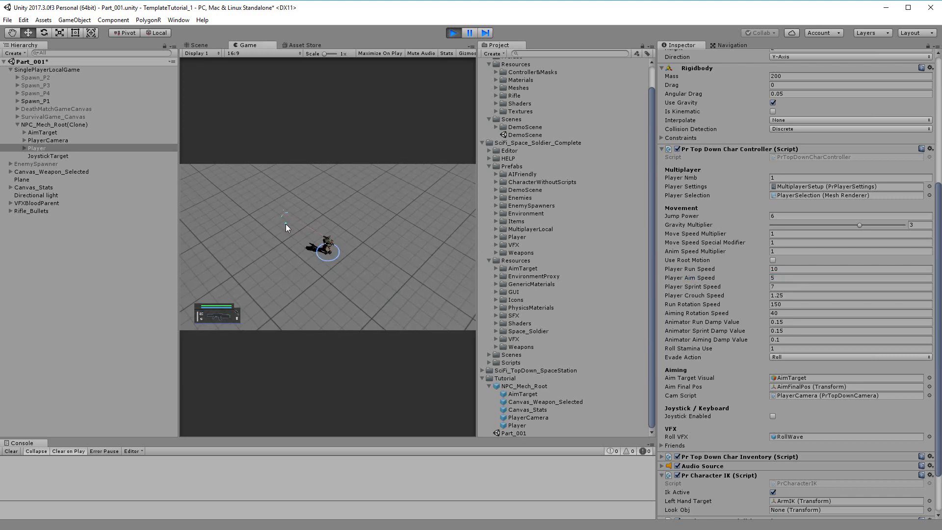
key("d")
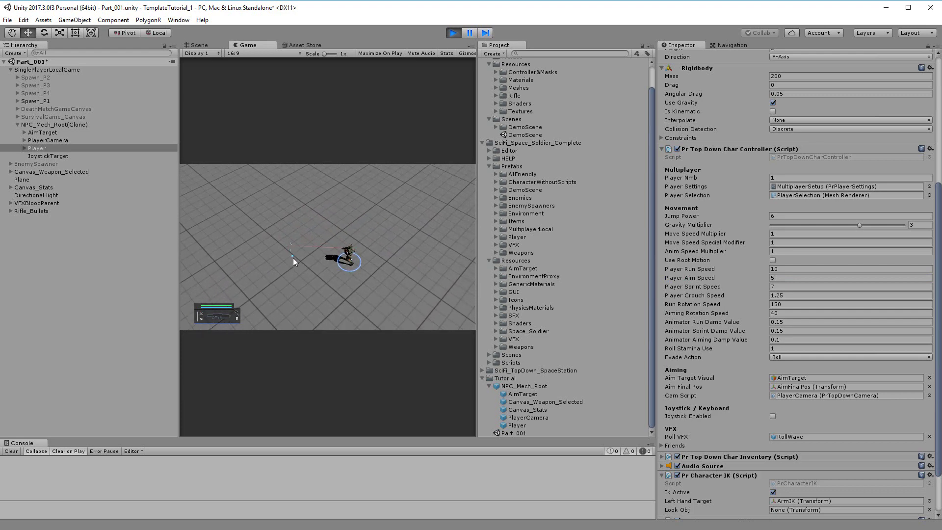
key("d")
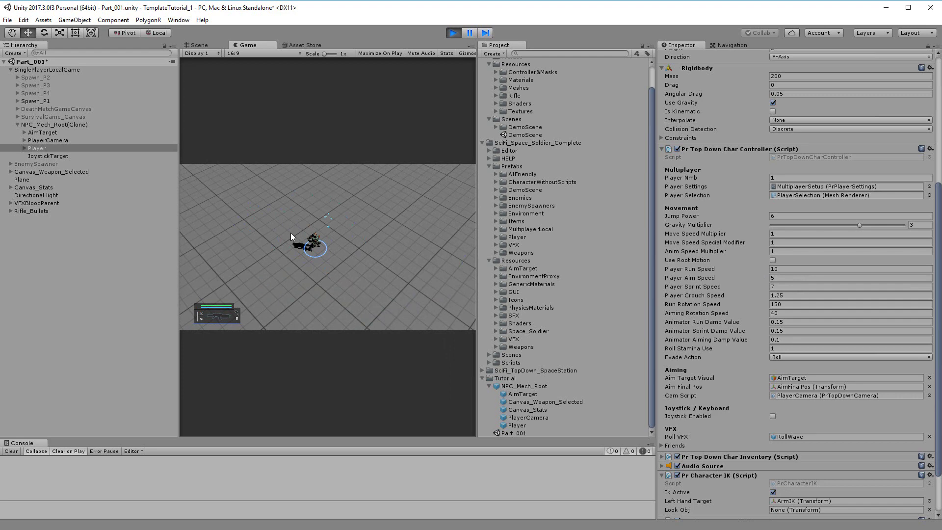
key("d")
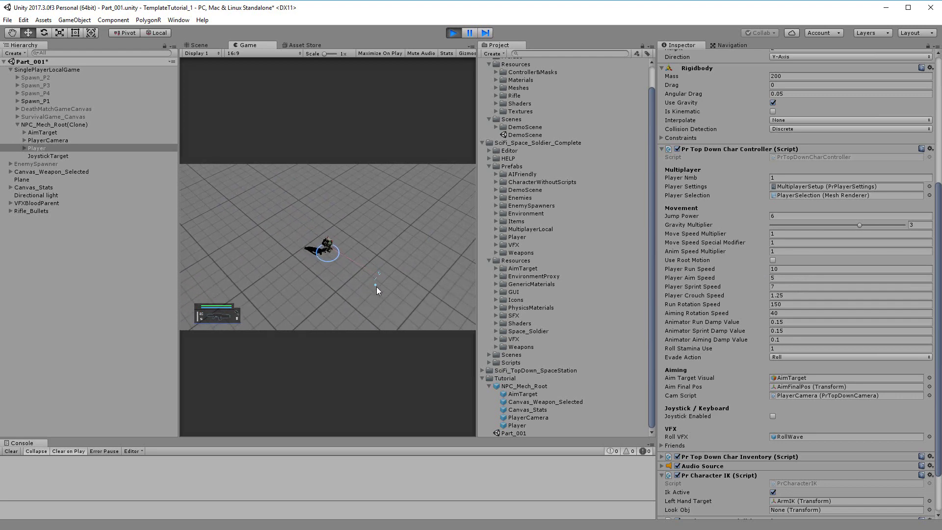
right_click_drag(375, 286, 319, 271)
key("w")
key("s")
key("s")
key("w")
Set Anim Speed Multiplier to 2 and test the character's animation while aiming and moving in several directions
left_click(780, 251)
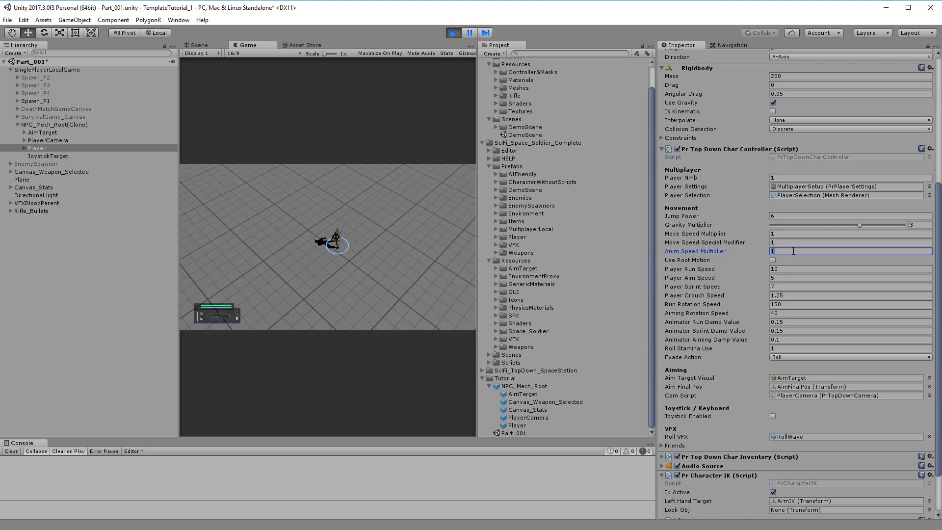
right_click_drag(400, 251, 254, 296)
key("w")
key("d")
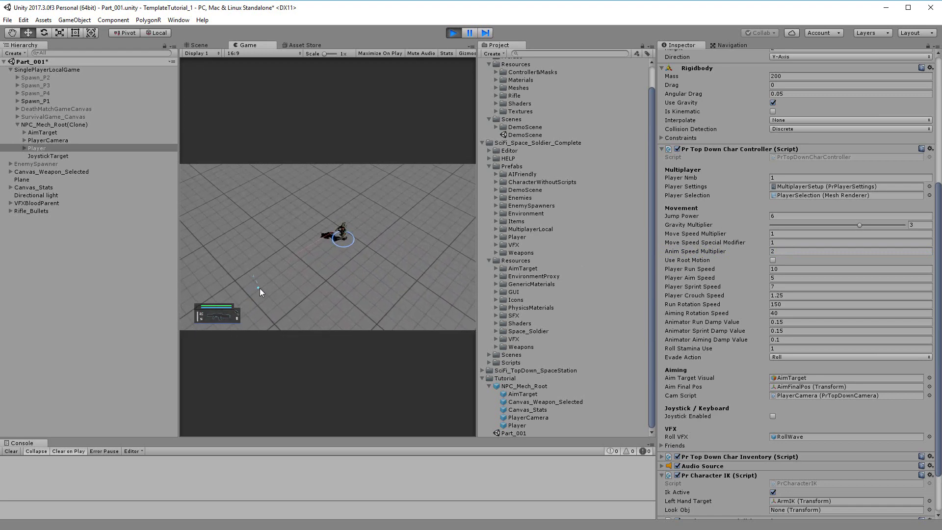
key("s")
key("a")
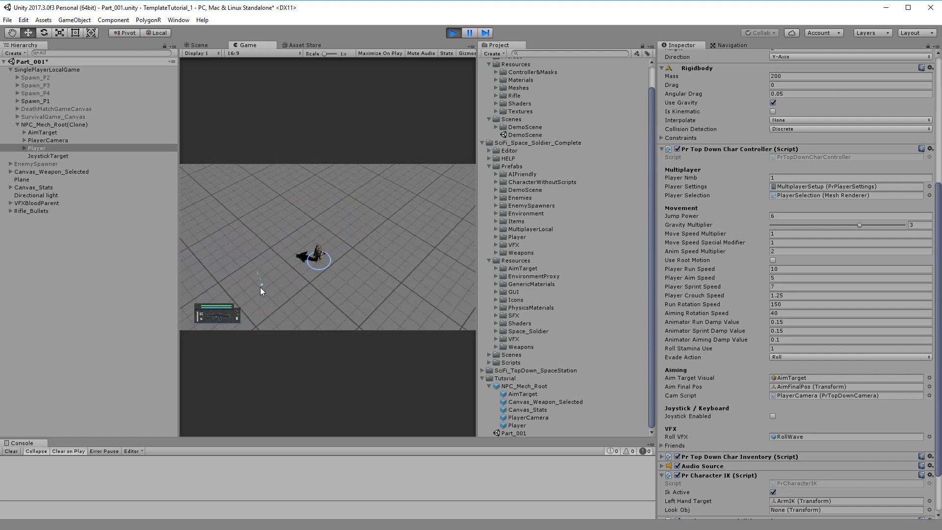
key("w")
key("d")
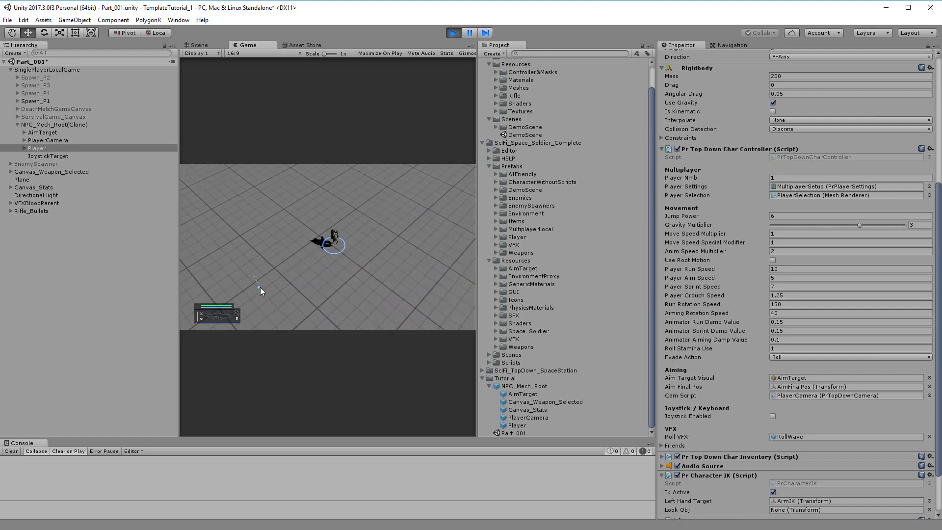
key("s")
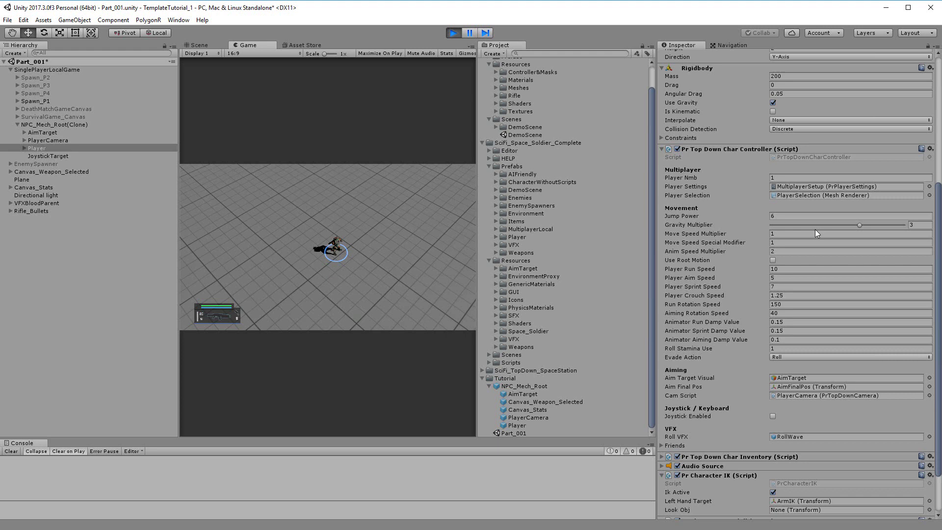
Set Anim Speed Multiplier to 1.5 and test the character's movement animation in the running game
left_click(795, 248)
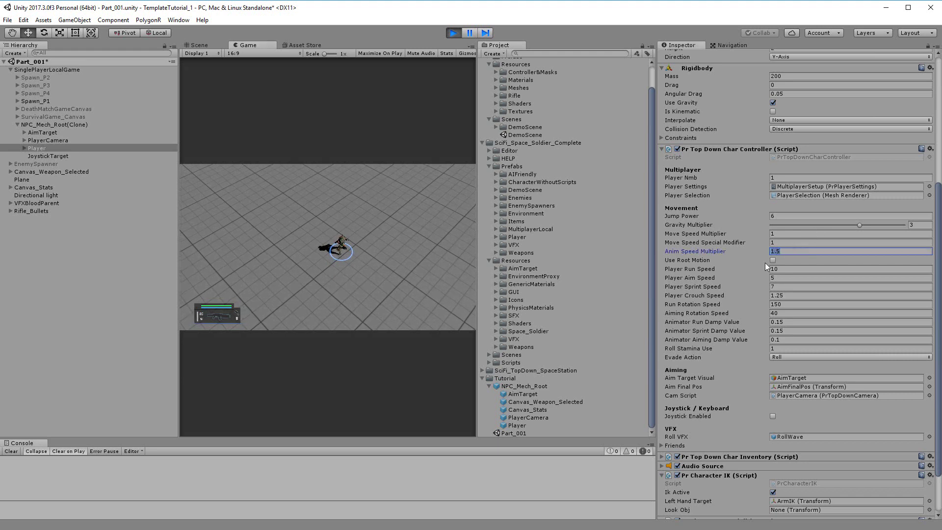
left_click(376, 292)
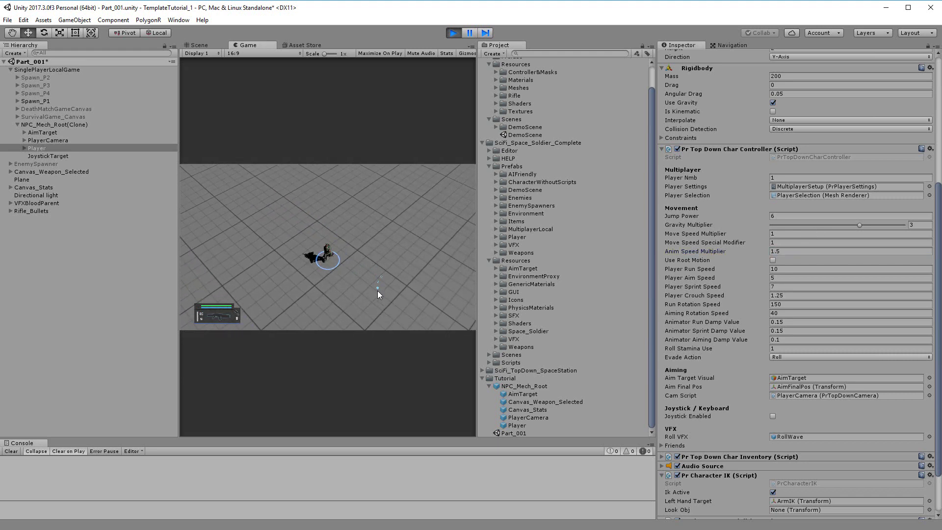
key("a")
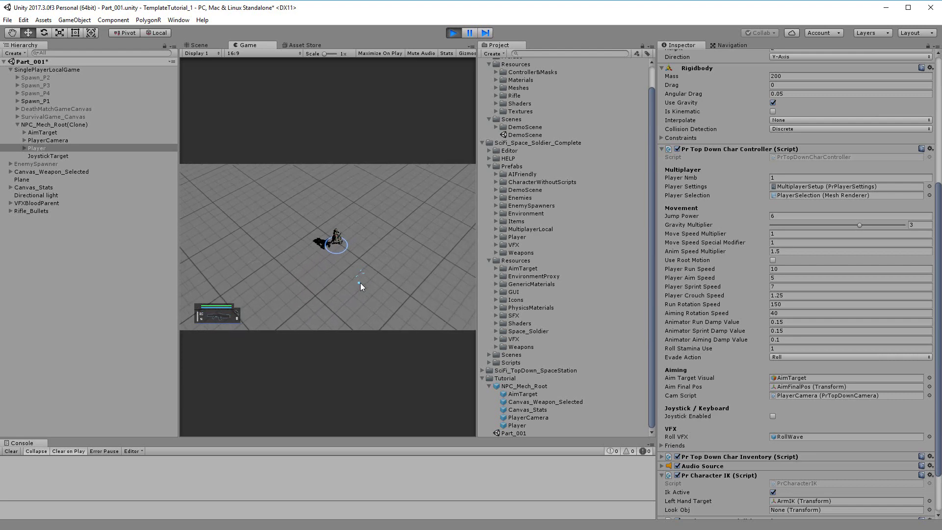
Set the running Player's Anim Speed Multiplier to 1.25 and Player Run Speed to 7
right_click_drag(360, 283, 294, 293)
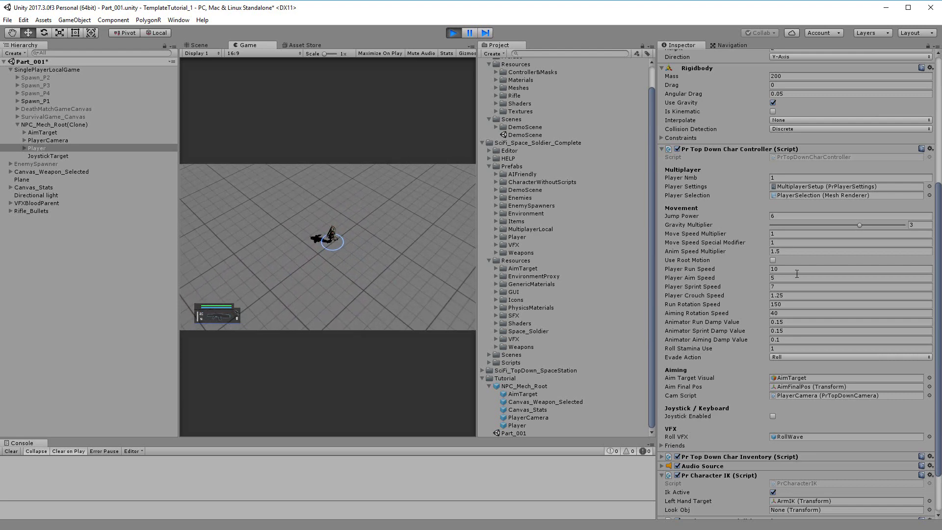
left_click(792, 253)
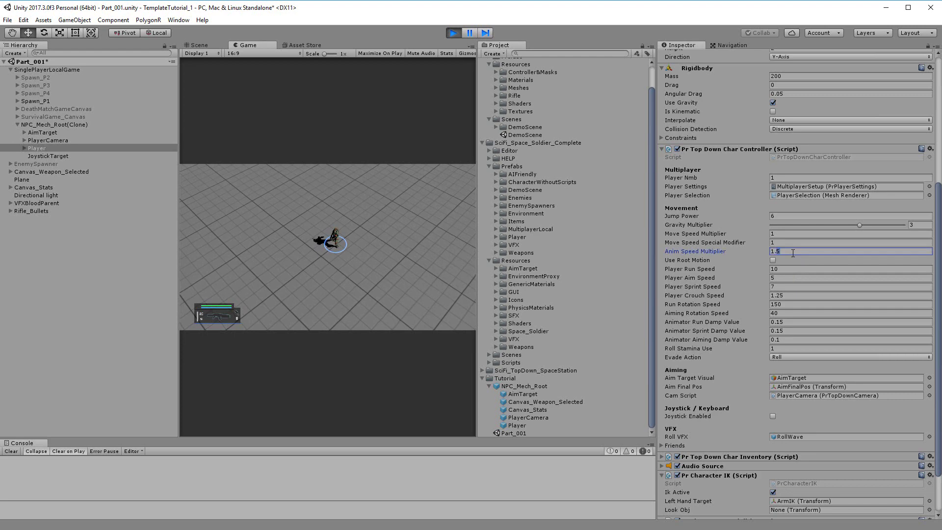
key("BackSpace")
type("25")
key("Return")
left_click(791, 270)
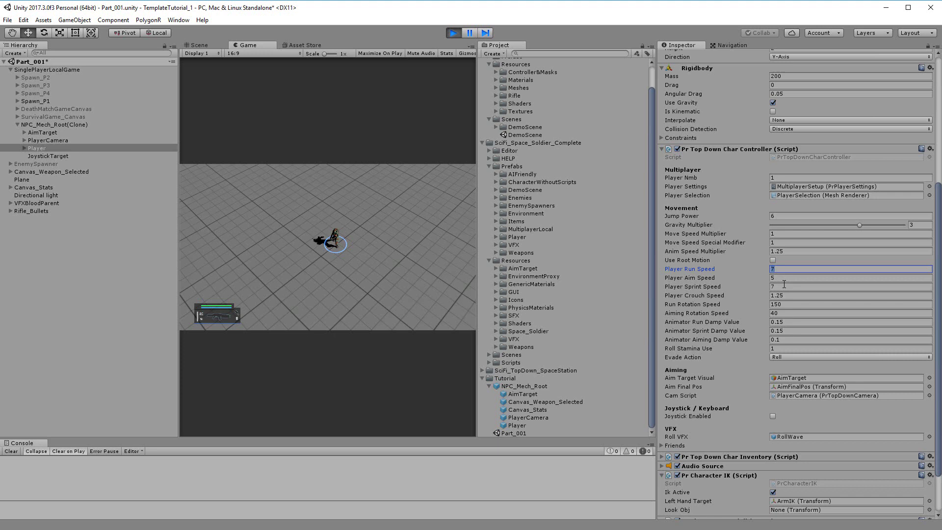
Test the character's running and roll in the running game
left_click(336, 248)
key("d")
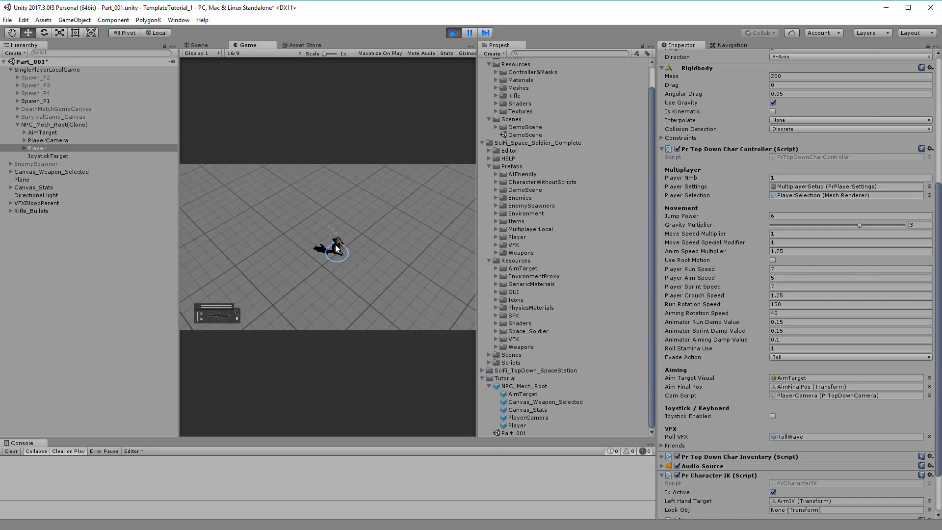
key("space")
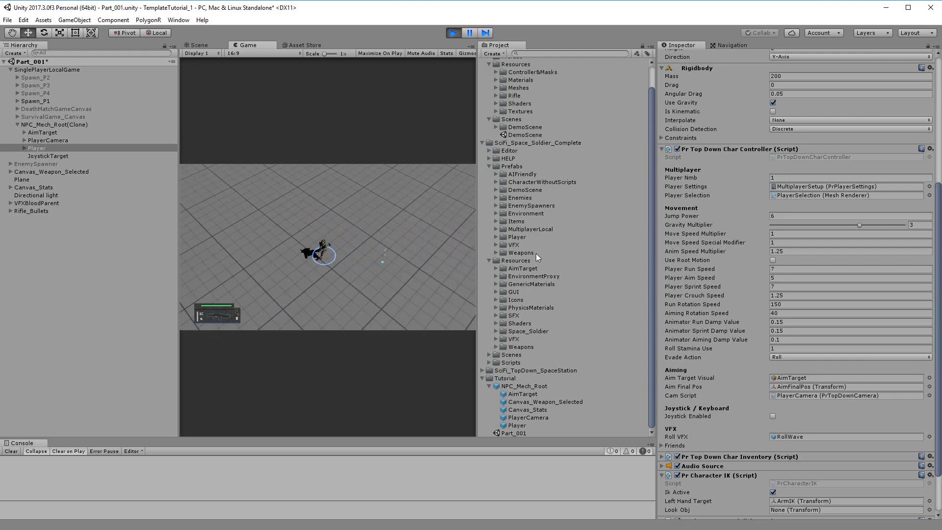
Set Player Sprint Speed to 12 and test sprinting and normal running in several directions
left_click(788, 286)
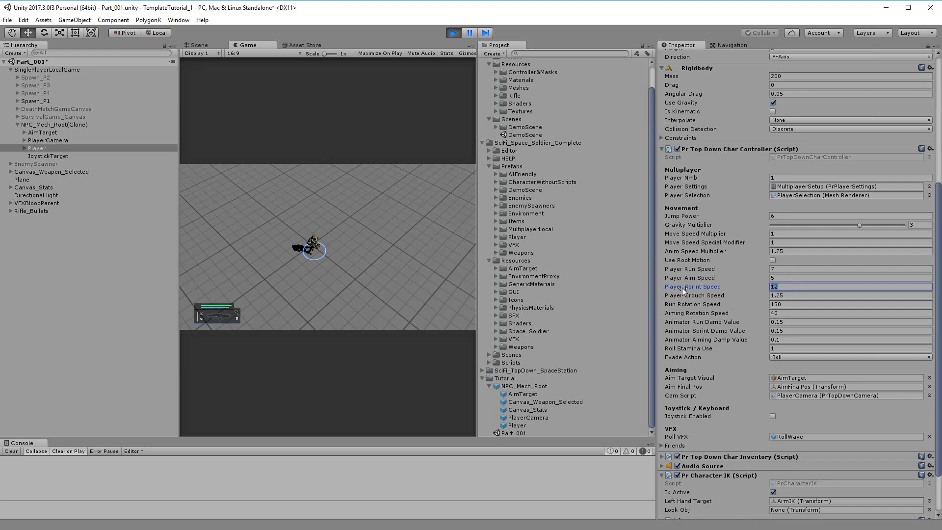
left_click(338, 249)
key("shift+d")
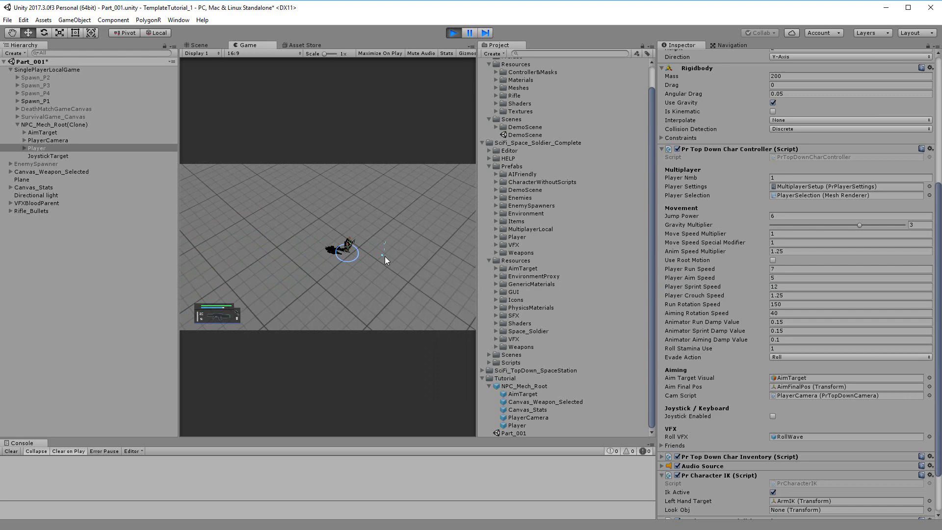
key("shift+a")
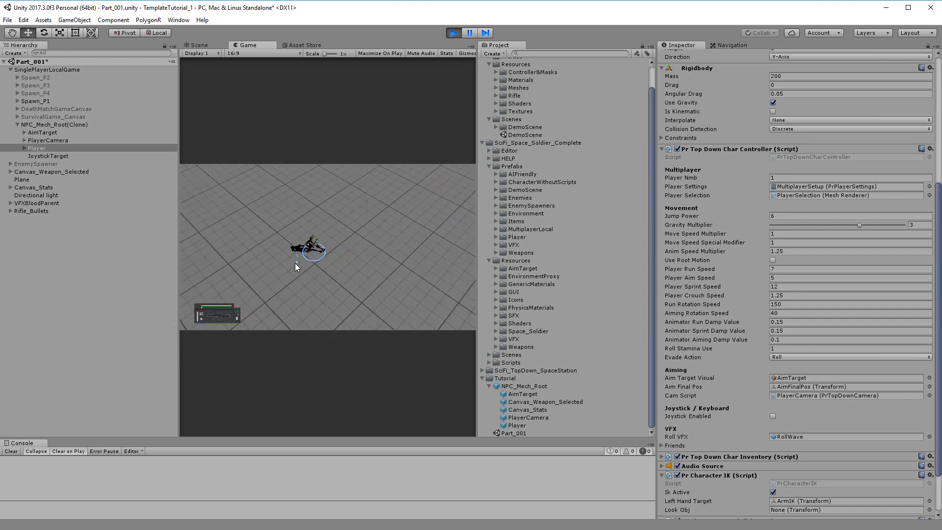
key("d")
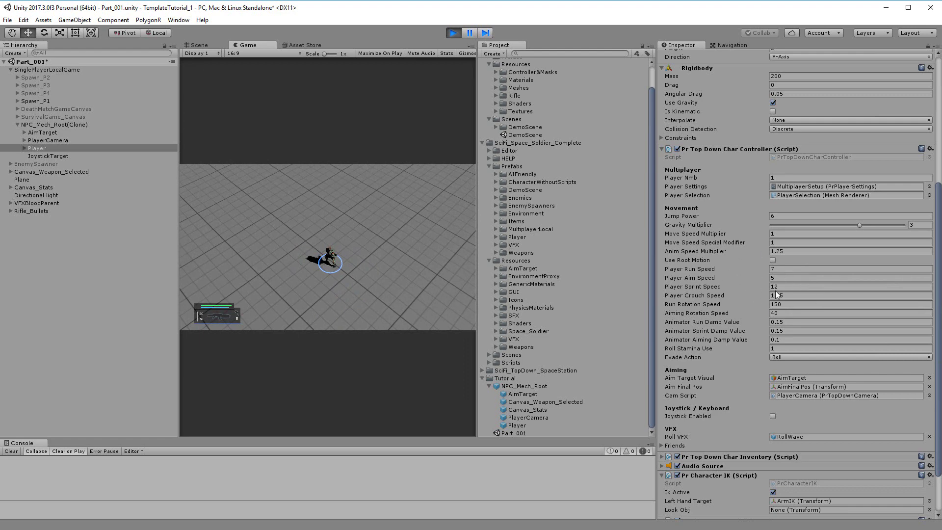
key("w")
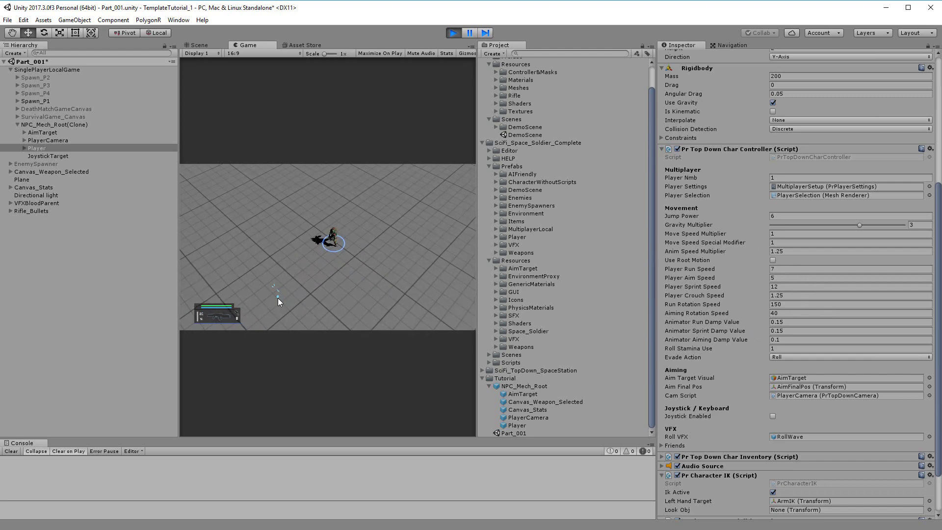
Switch the Evade Action to Jump and test it repeatedly in the running game
left_click(795, 357)
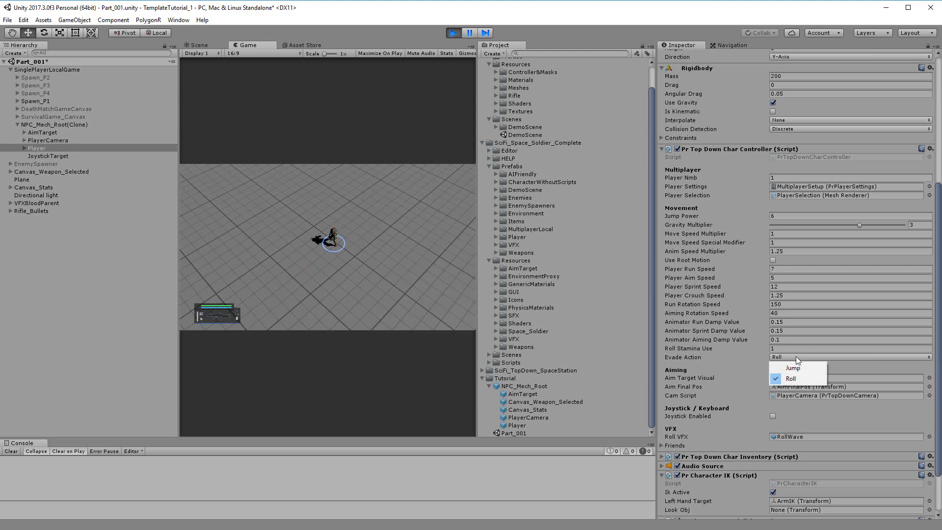
left_click(797, 368)
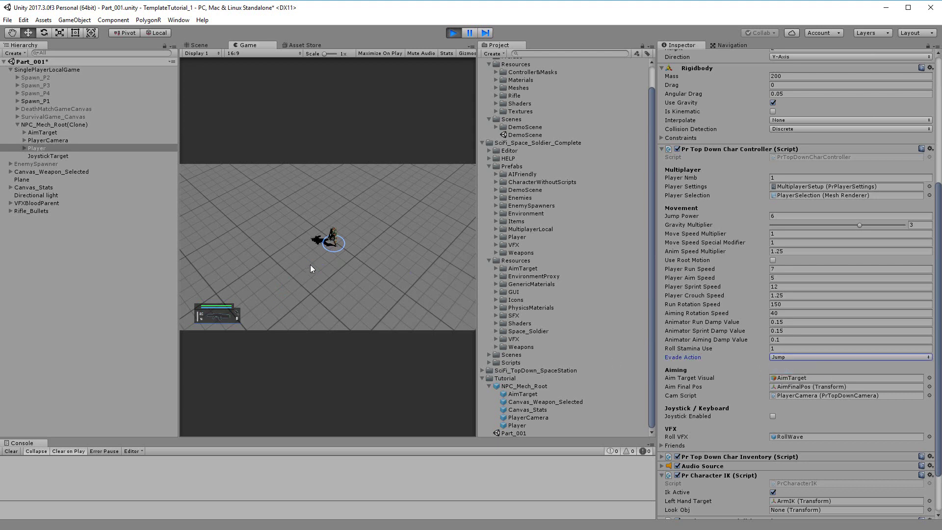
key("space")
key("space")
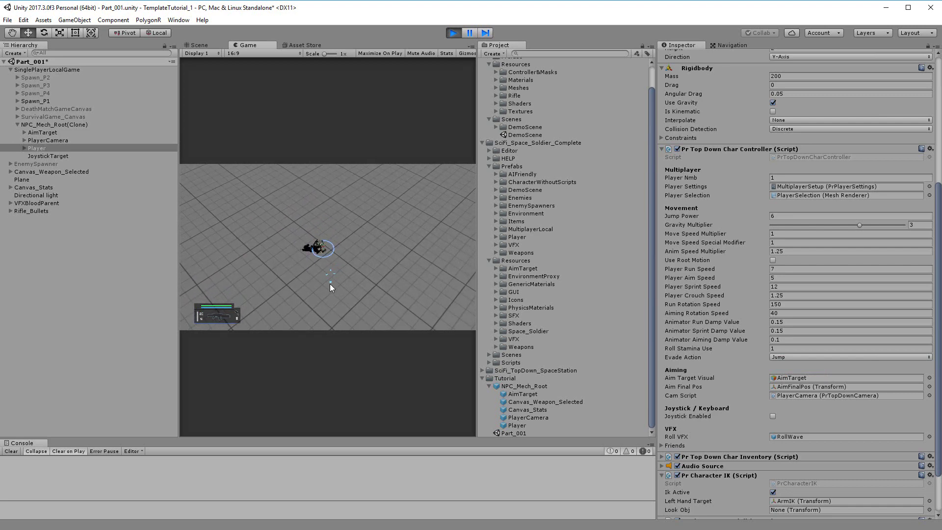
key("space")
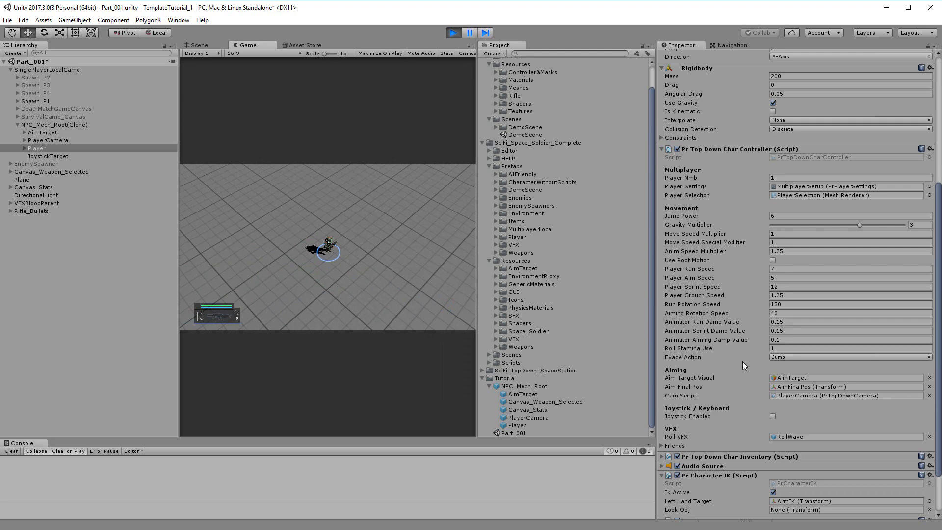
Switch the Evade Action back to Roll and test rolling and moving the character sideways
left_click(852, 357)
left_click(801, 379)
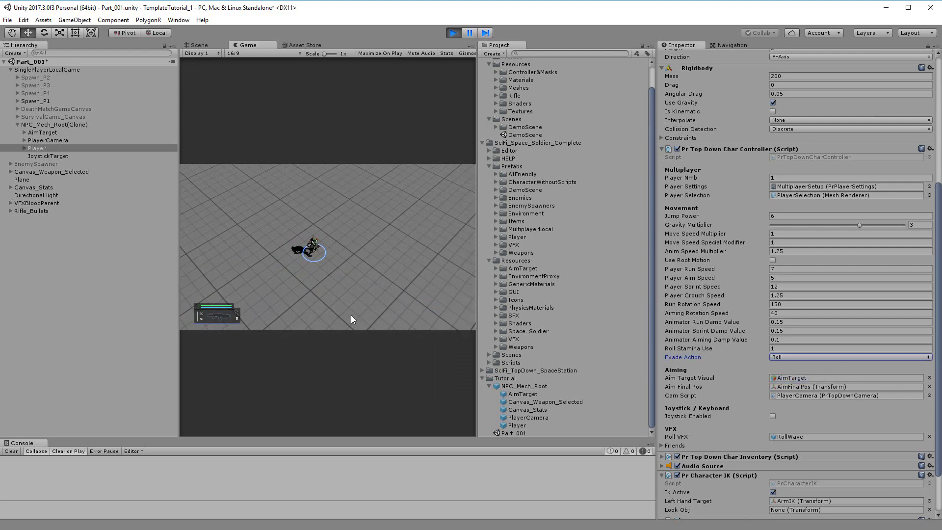
key("space")
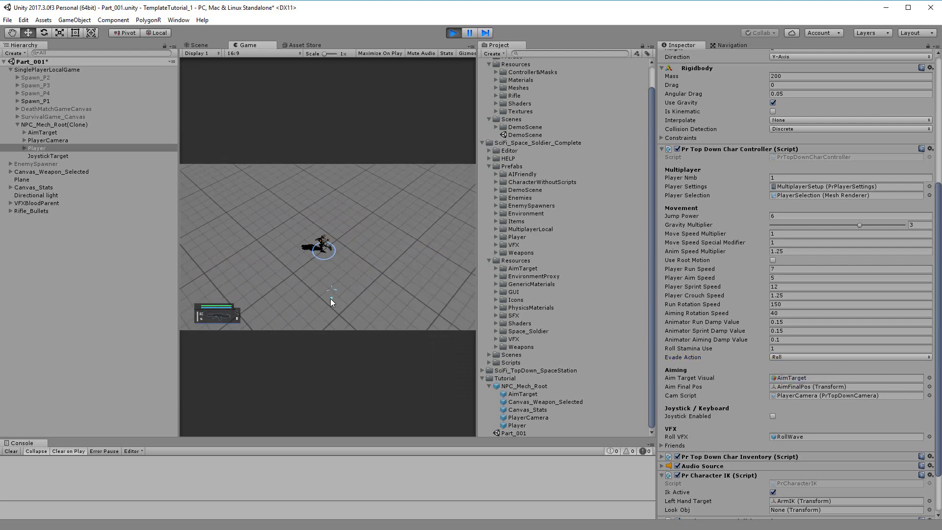
key("a")
key("d")
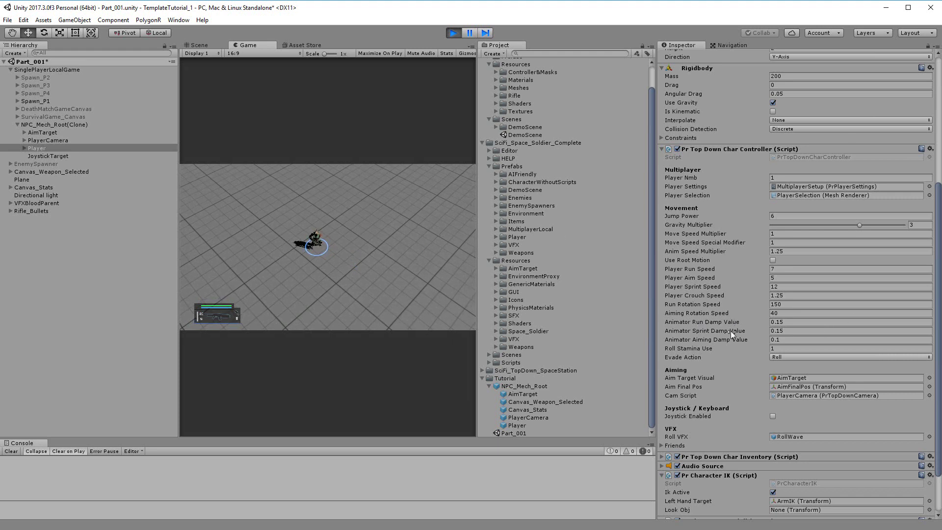
Review the controller's Animator Run Damp Value and Friends list, with a brief movement test in the game
left_click(785, 323)
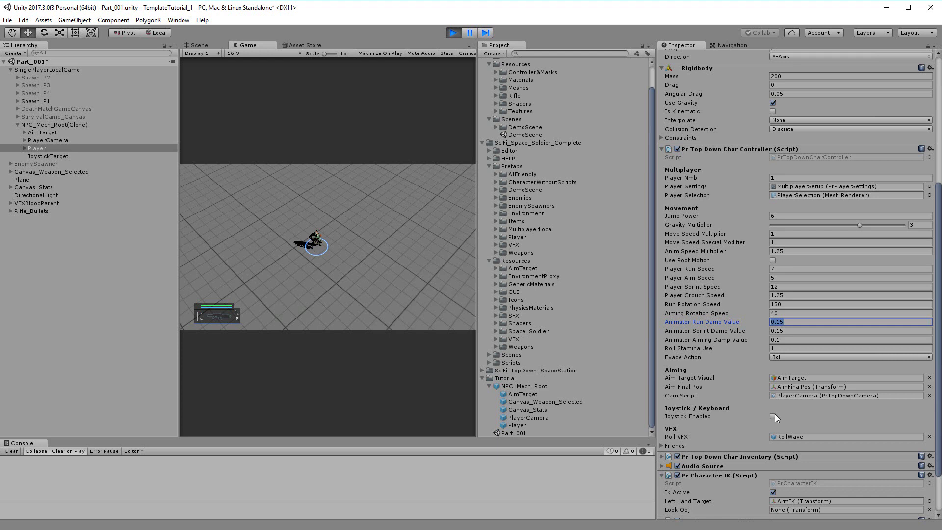
left_click(434, 271)
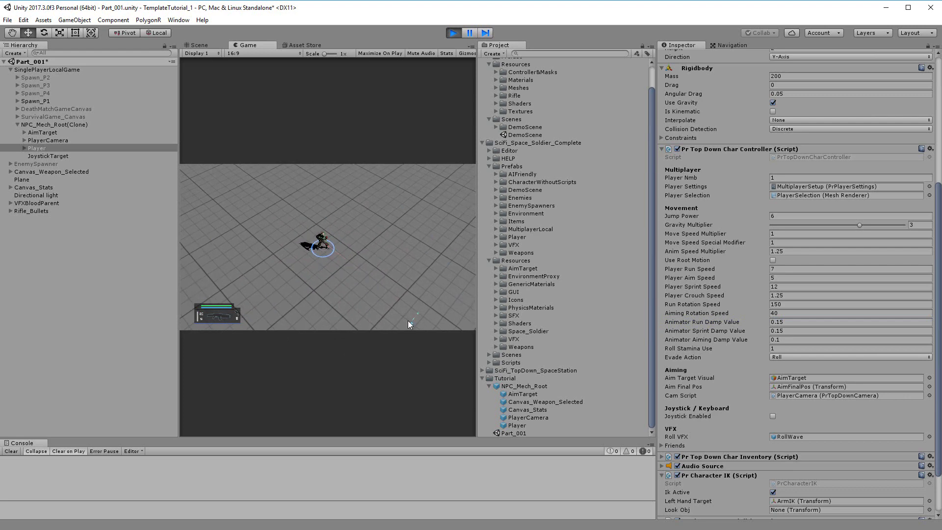
key("d")
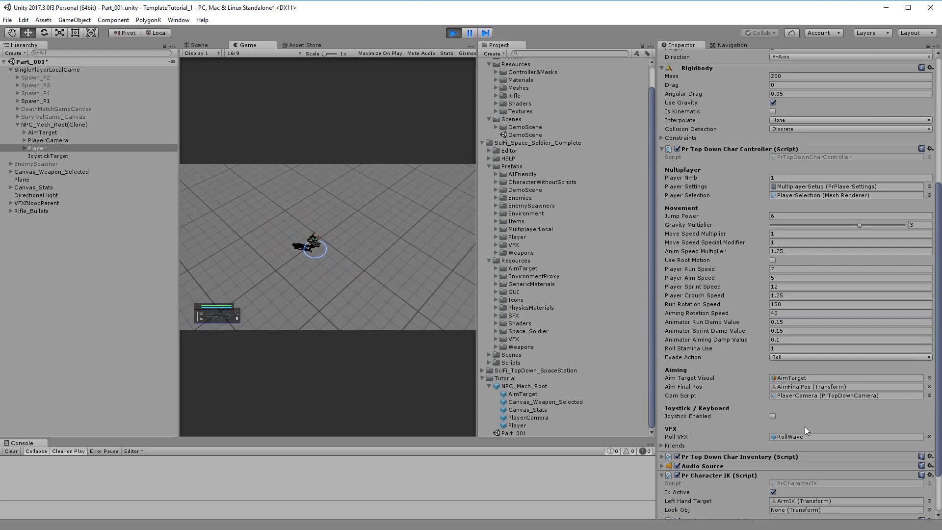
left_click(661, 446)
left_click(661, 446)
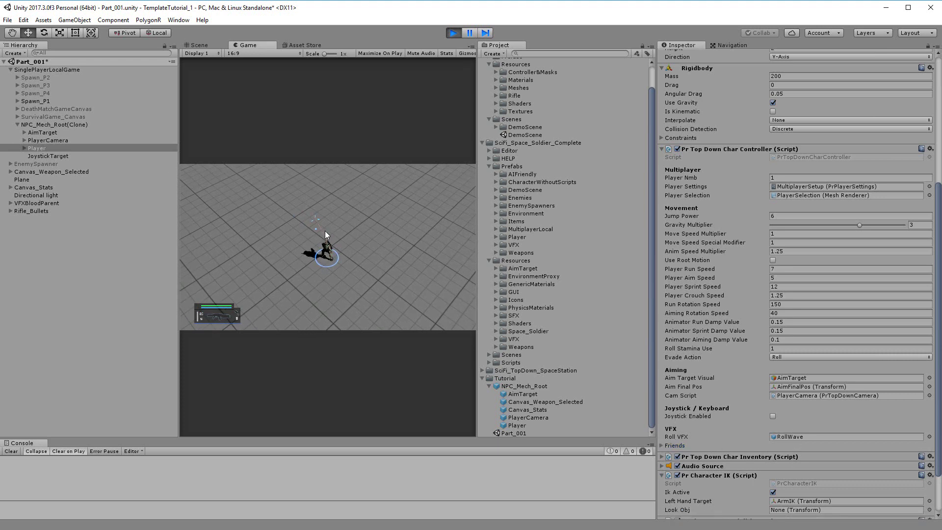
Test the character's sideways movement back and forth in the running game while moving the aim target
key("a")
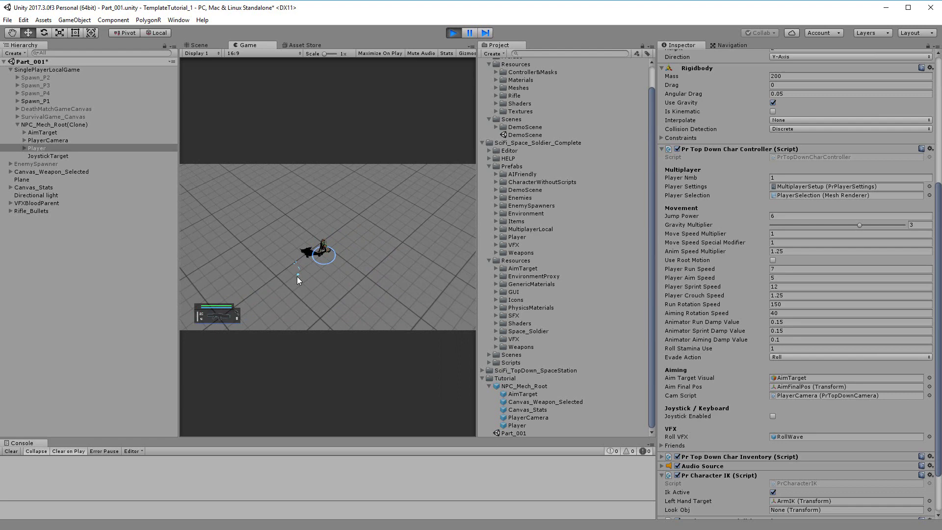
key("d")
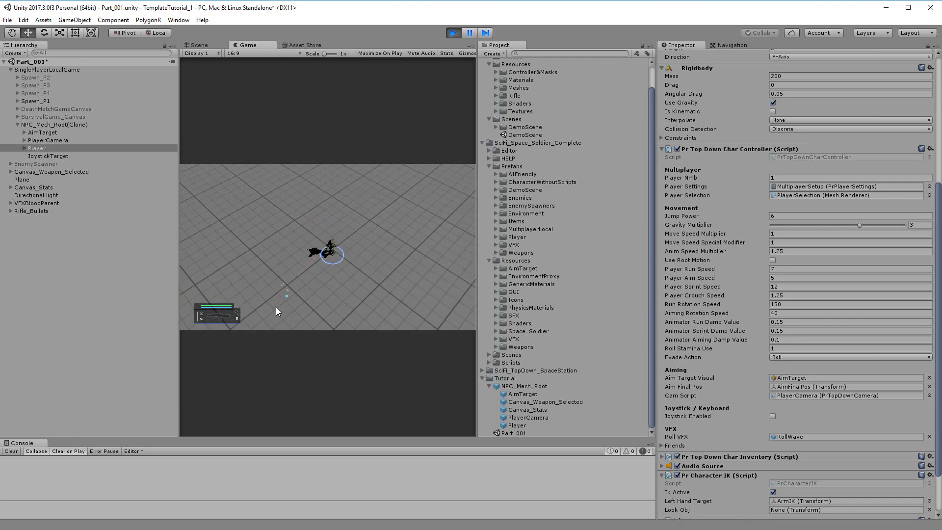
key("d")
key("a")
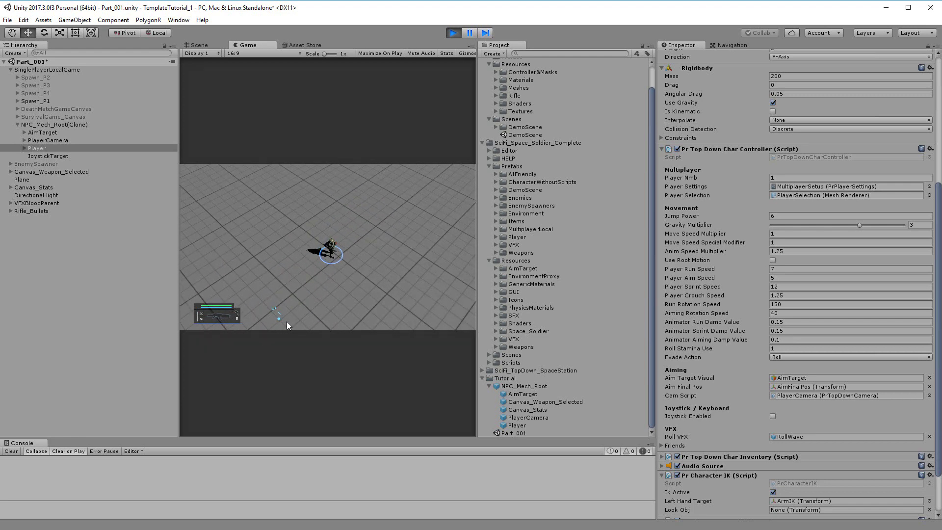
key("d")
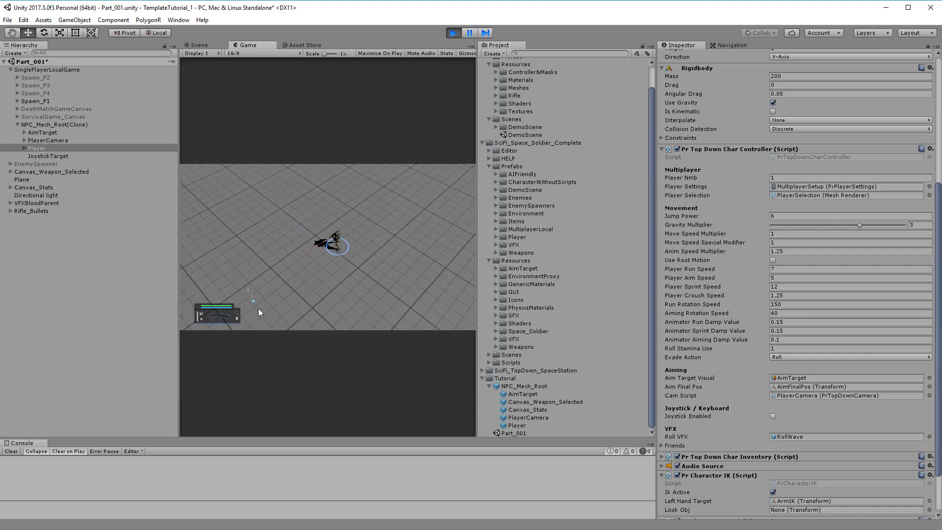
key("a")
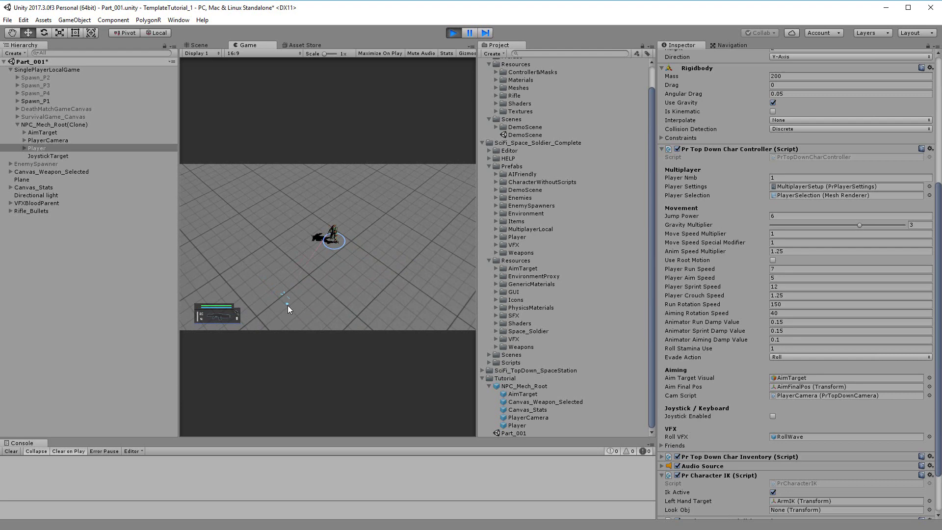
key("d")
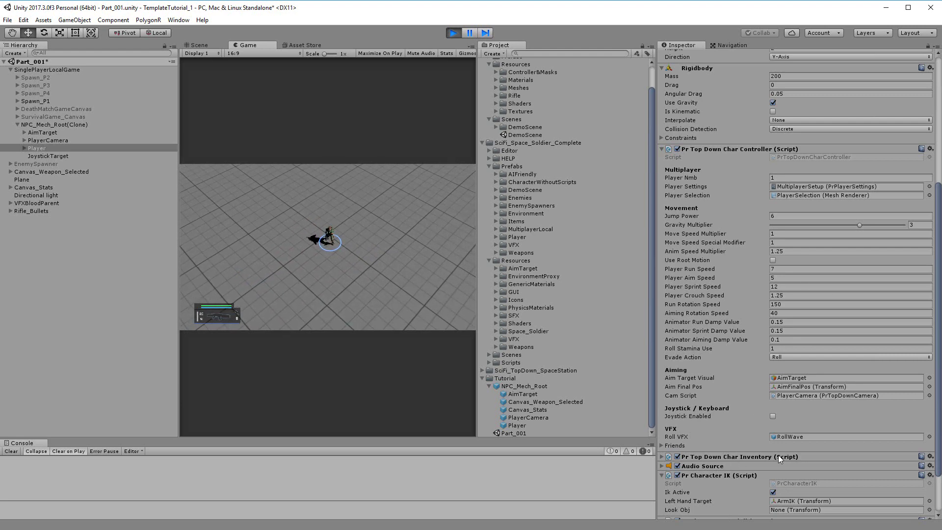
Stop and restart play mode, and select the Player object inside NPC_Mech_Root(Clone)
key("ctrl+p")
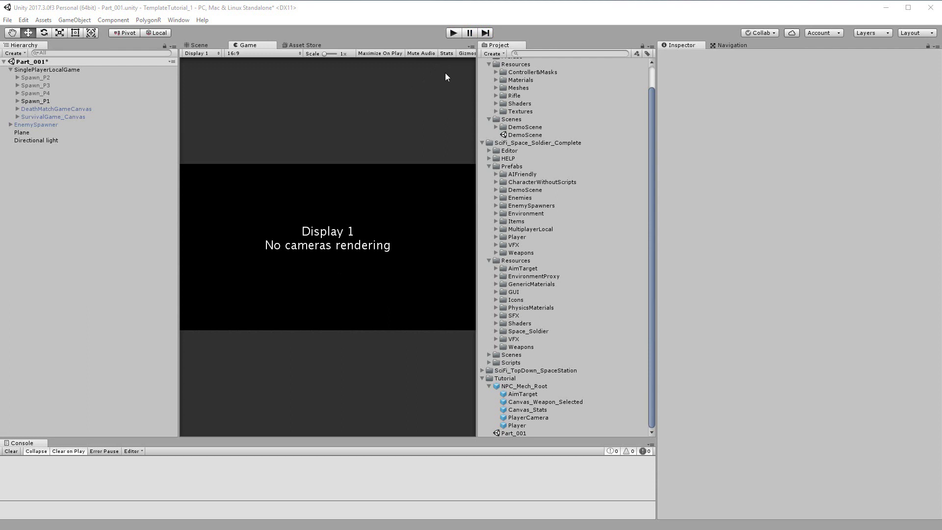
left_click(451, 32)
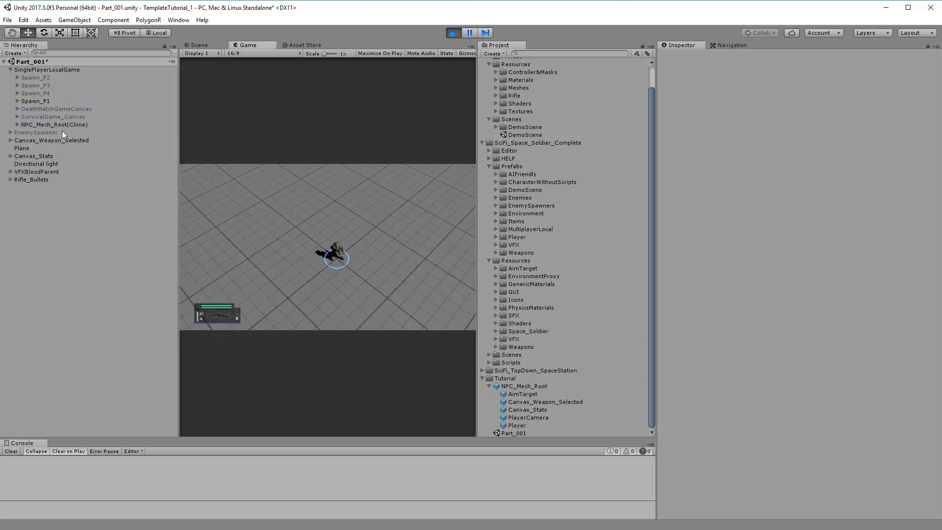
left_click(49, 124)
left_click(16, 125)
left_click(30, 148)
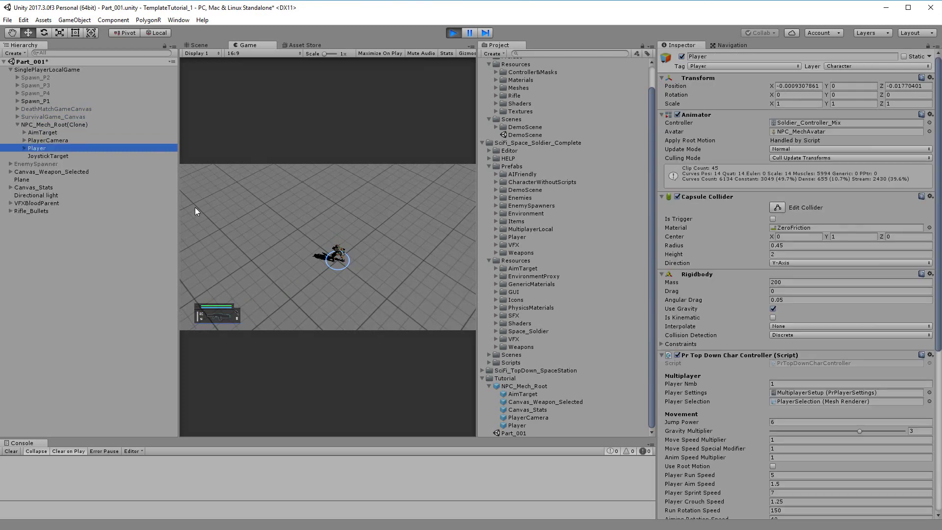
Test the character's forward and sideways movement in the restarted game
left_click(347, 248)
key("w")
key("a")
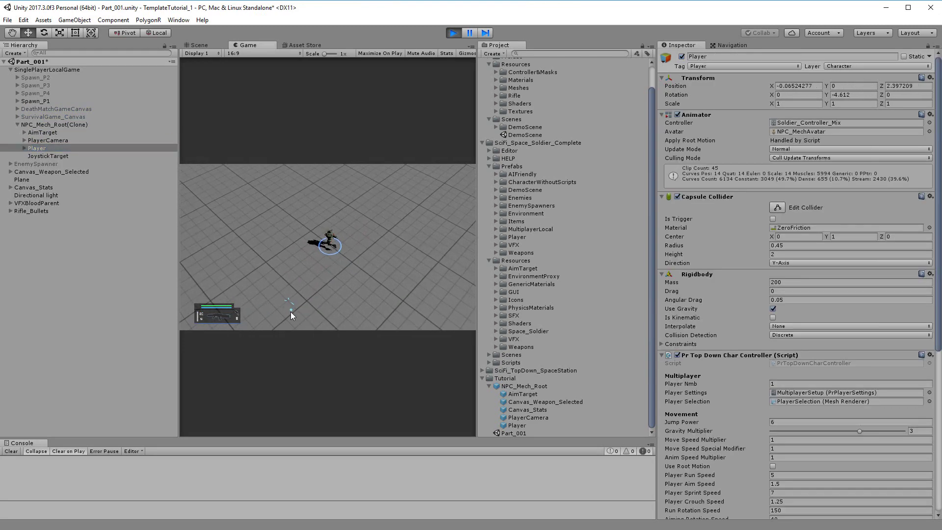
Collapse the Capsule Collider and Rigidbody components of the running Player object
scroll(666, 223, "down", 3)
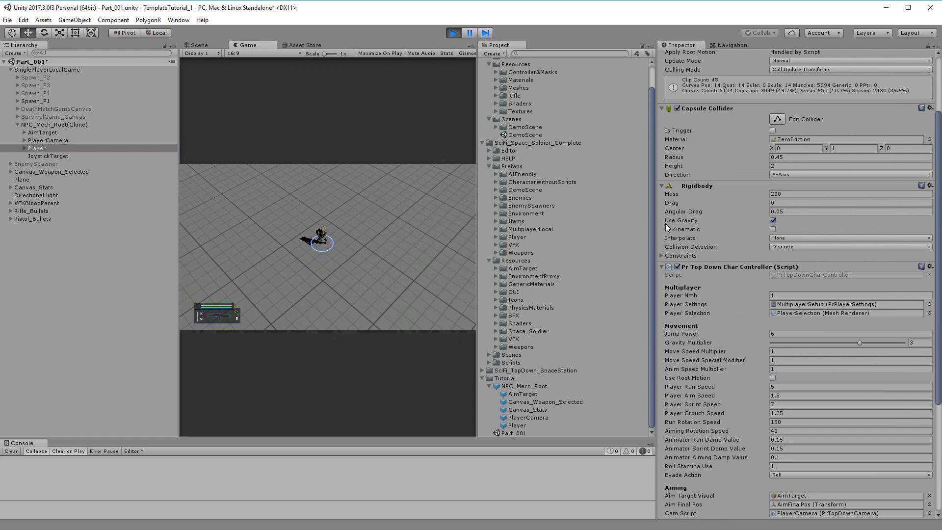
left_click(665, 109)
left_click(664, 117)
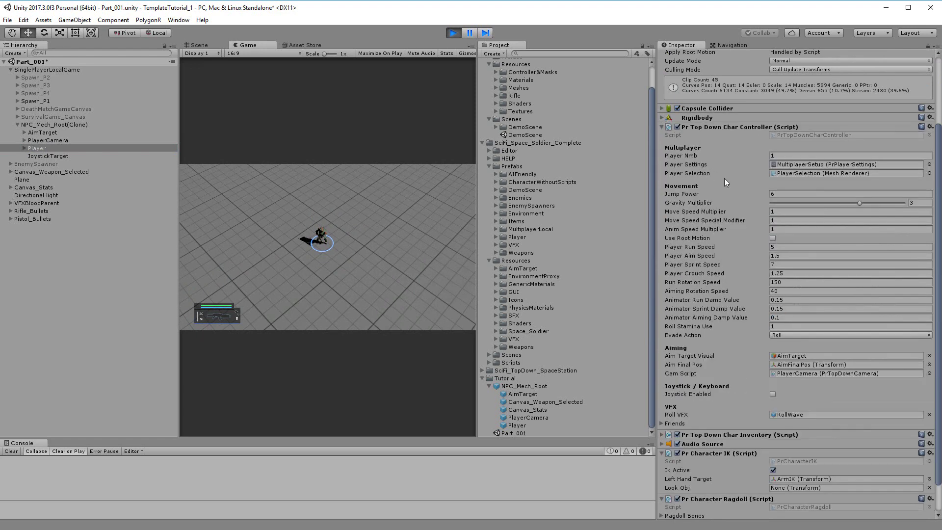
Set the running Player's Player Aim Speed to 3, Player Sprint Speed to 12 and Player Run Speed first to 10, finally to 7
left_click(793, 209)
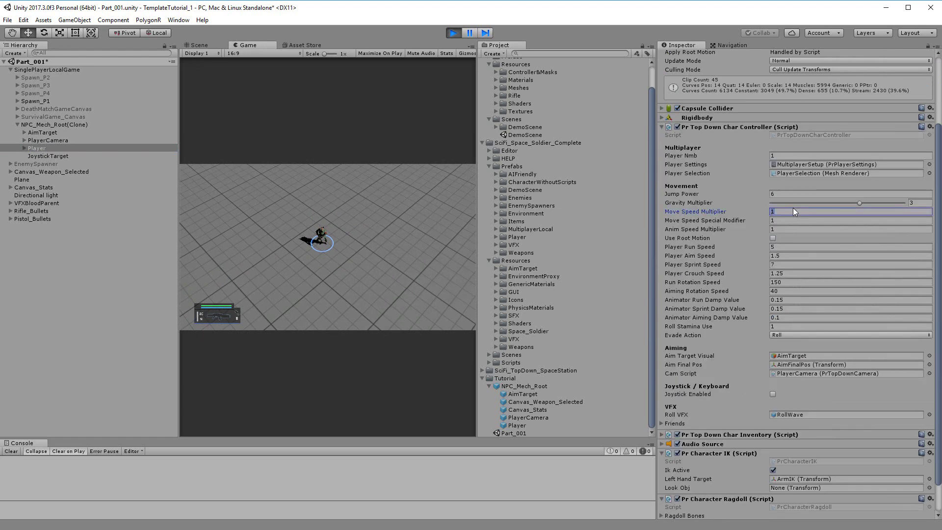
left_click(795, 248)
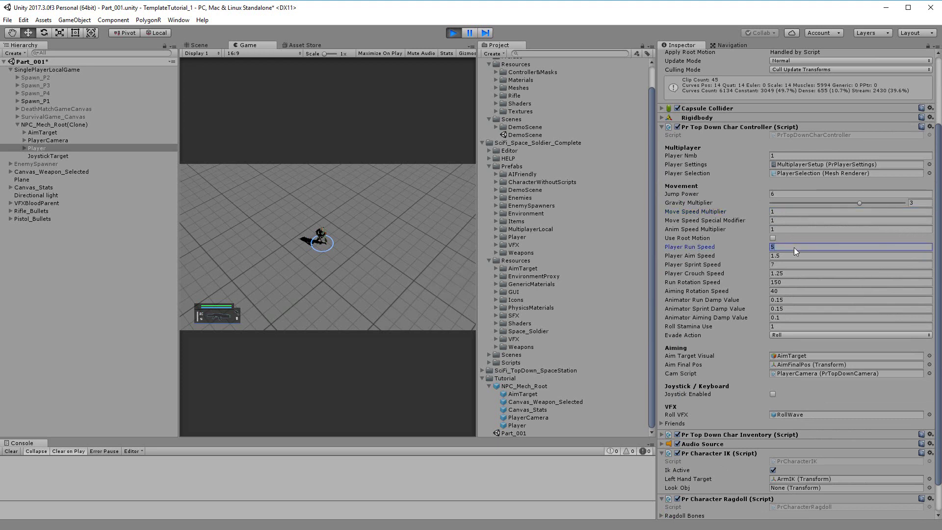
type("10")
left_click(794, 255)
type("3")
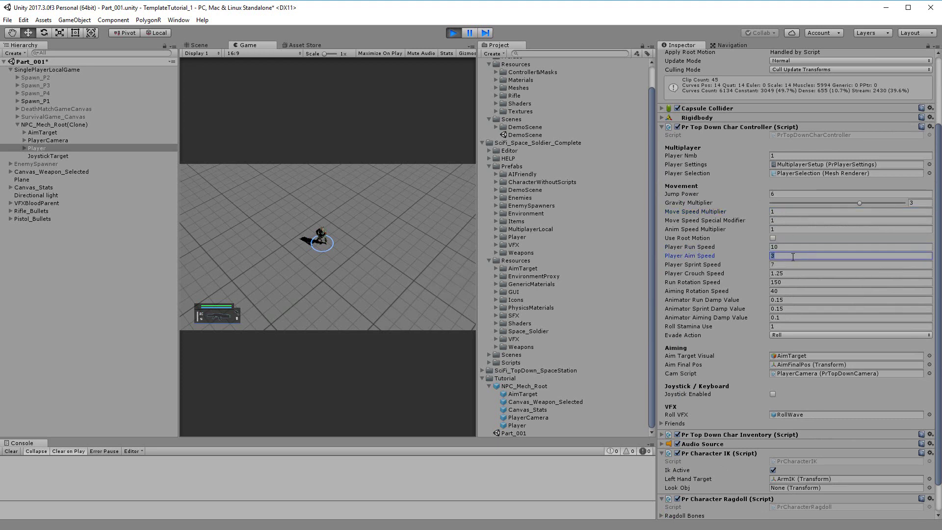
left_click(791, 265)
type("12")
left_click(794, 247)
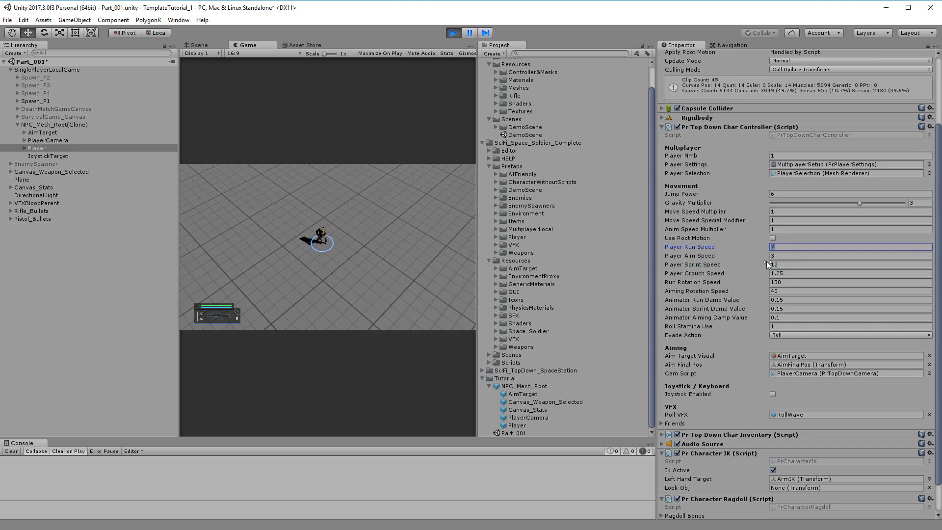
Test the character's sideways movement in the running game with the changed speed values
left_click(266, 292)
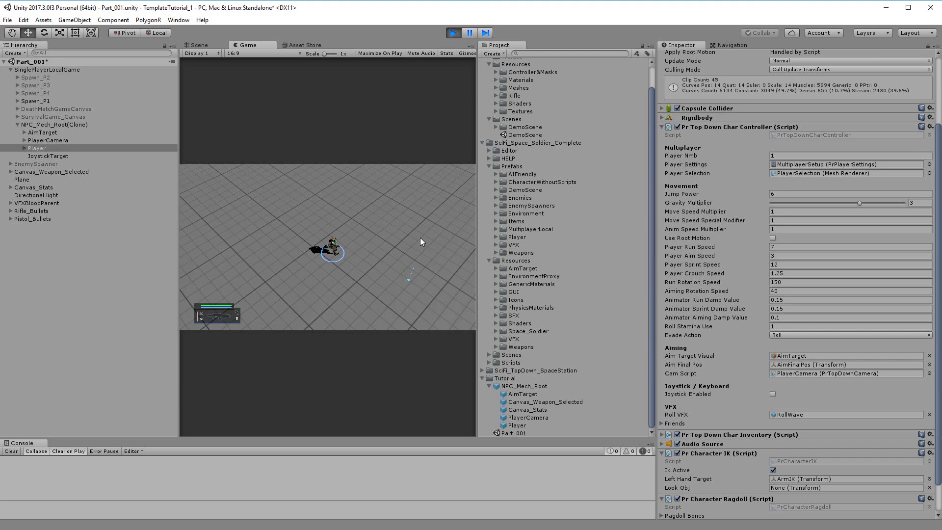
key("a")
key("d")
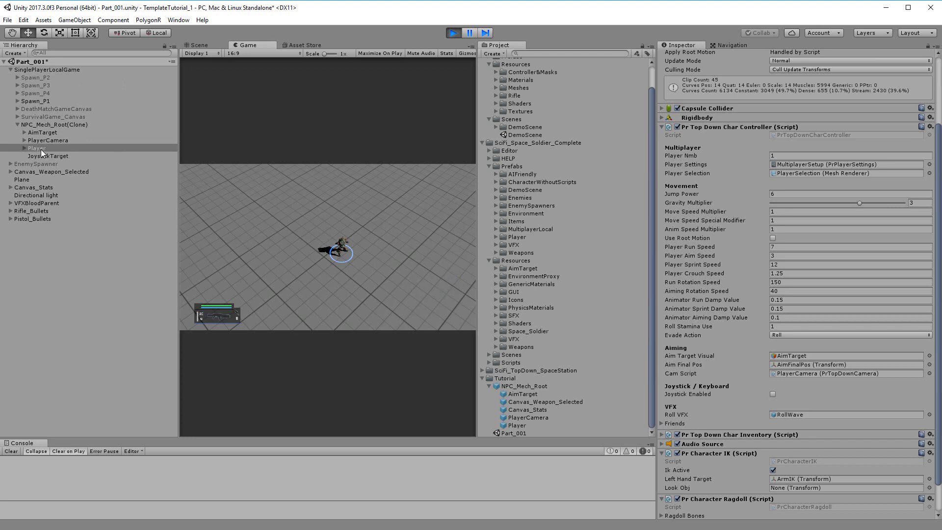
key("a")
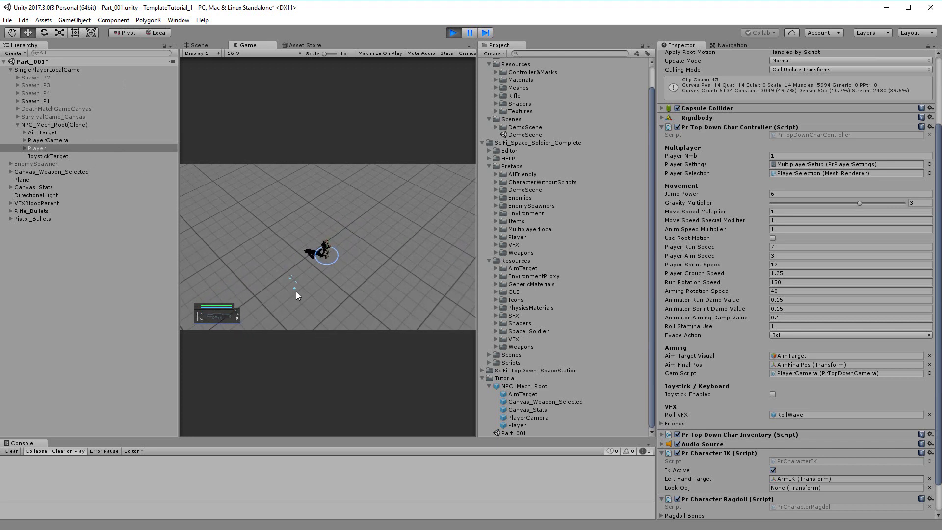
Compare the controller values of the Player in the NPC_Mech_Root prefab with those of the running Player in NPC_Mech_Root(Clone)
left_click(524, 425)
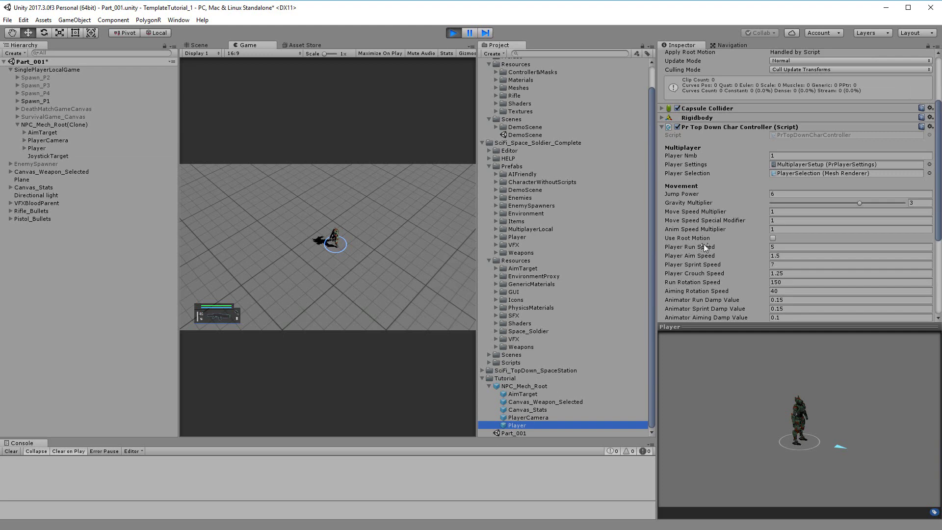
scroll(733, 217, "down", 3)
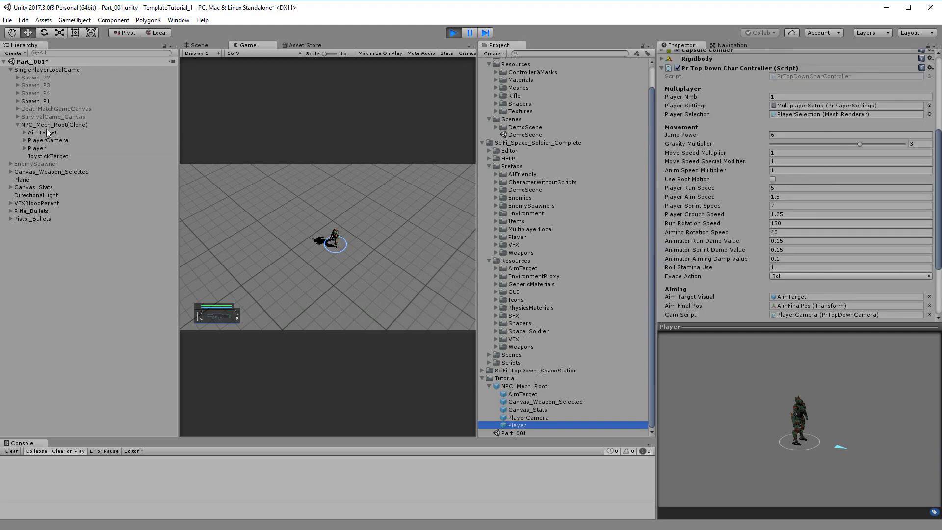
left_click(41, 148)
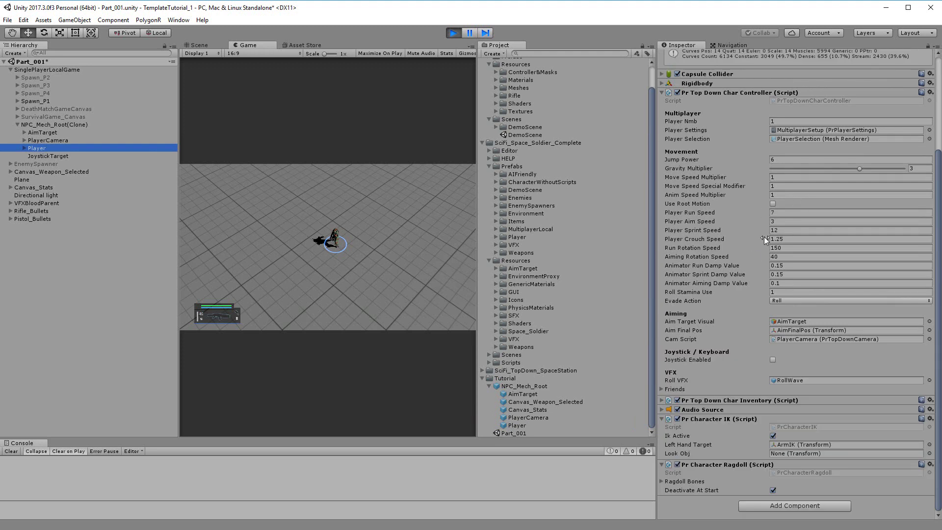
left_click(527, 424)
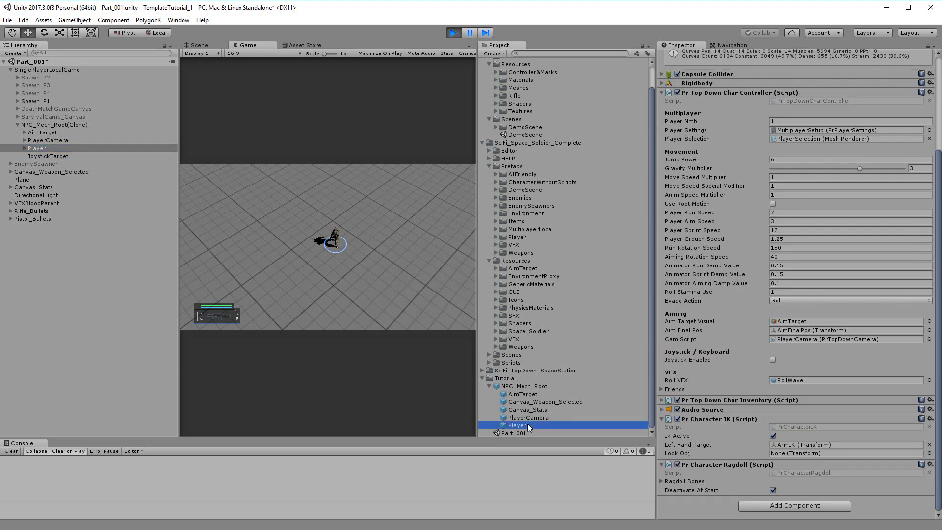
left_click(54, 148)
left_click(546, 432)
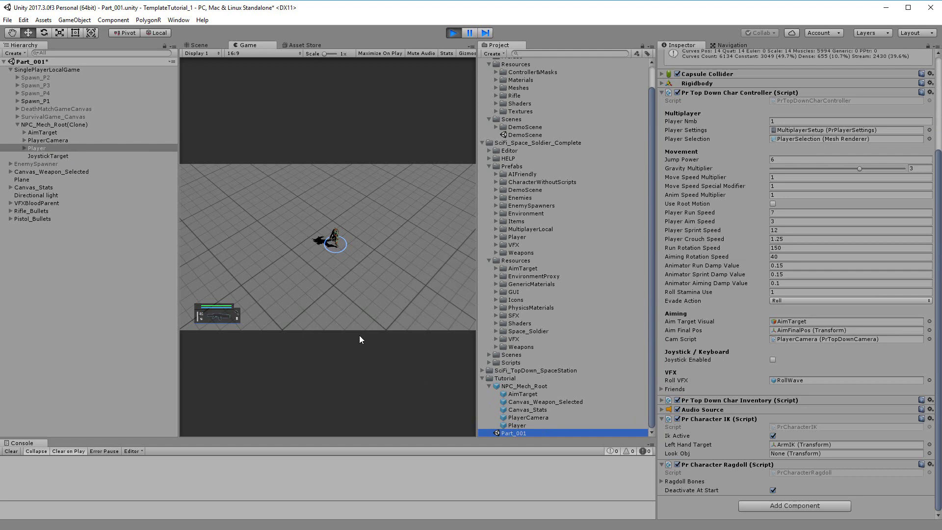
left_click(520, 424)
left_click(55, 148)
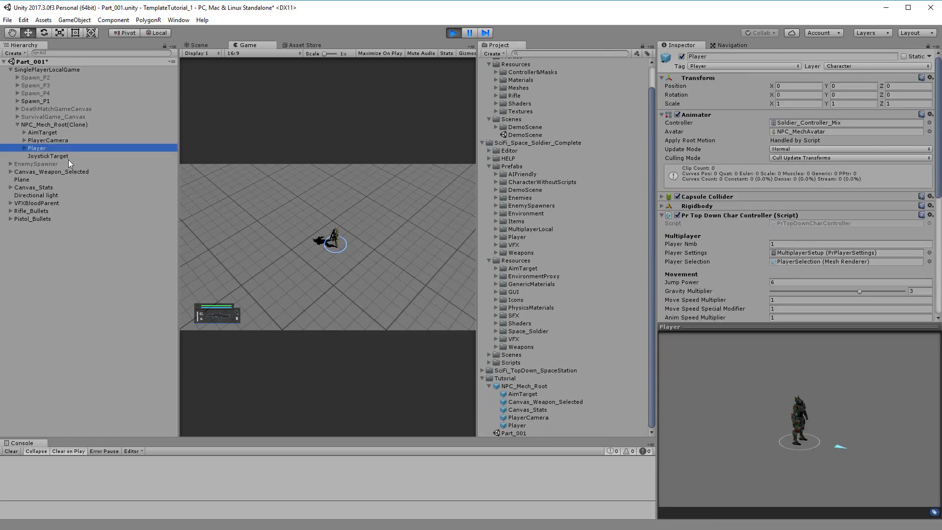
left_click(538, 426)
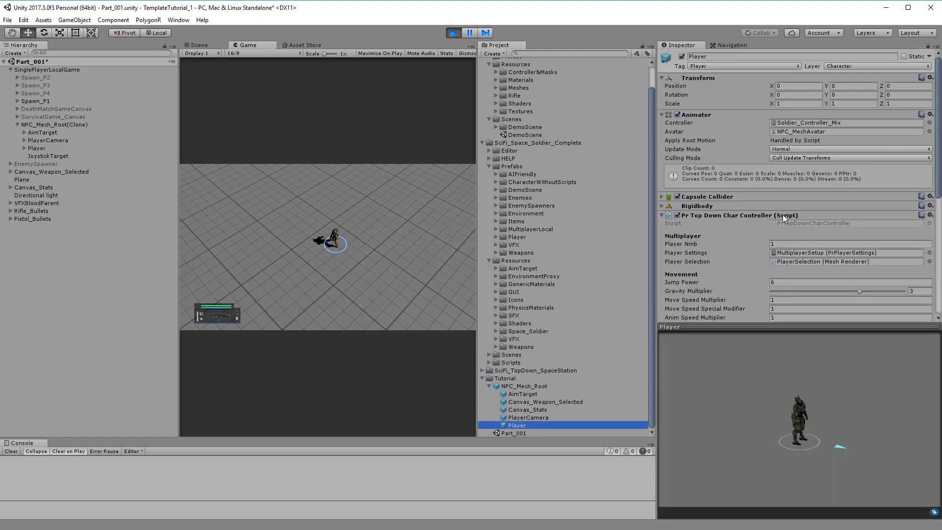
scroll(782, 214, "down", 3)
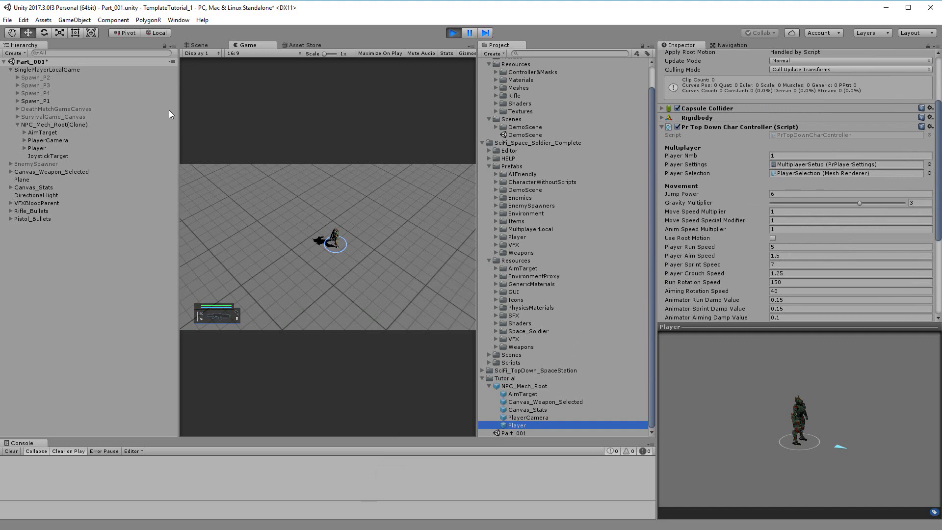
left_click(41, 147)
Capture the running Player's complete Pr Top Down Char Controller settings with the Snipping Tool and move the snip window clear of them
scroll(799, 160, "down", 1)
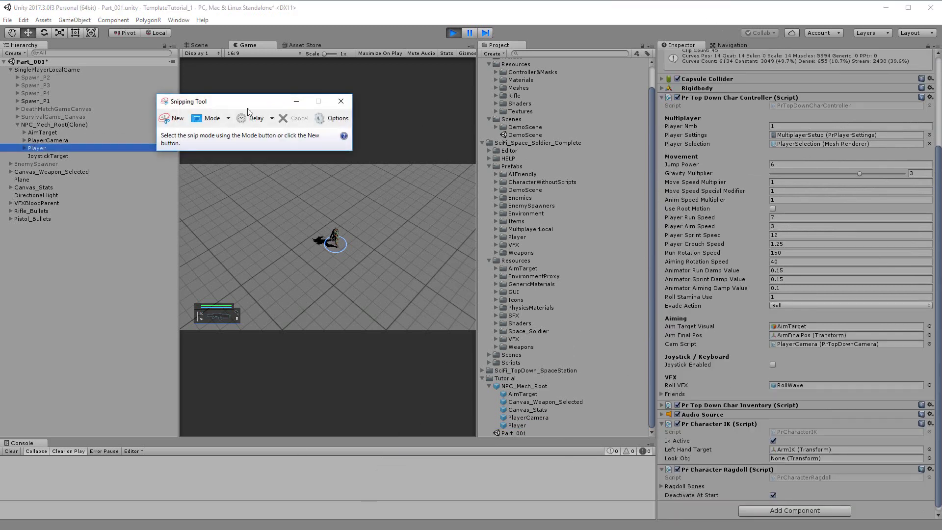
left_click(164, 120)
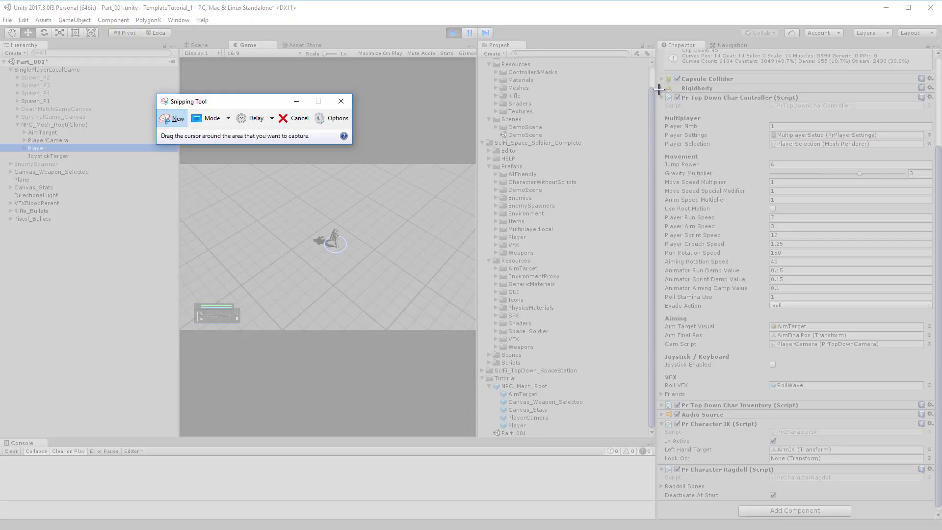
left_click_drag(658, 91, 936, 399)
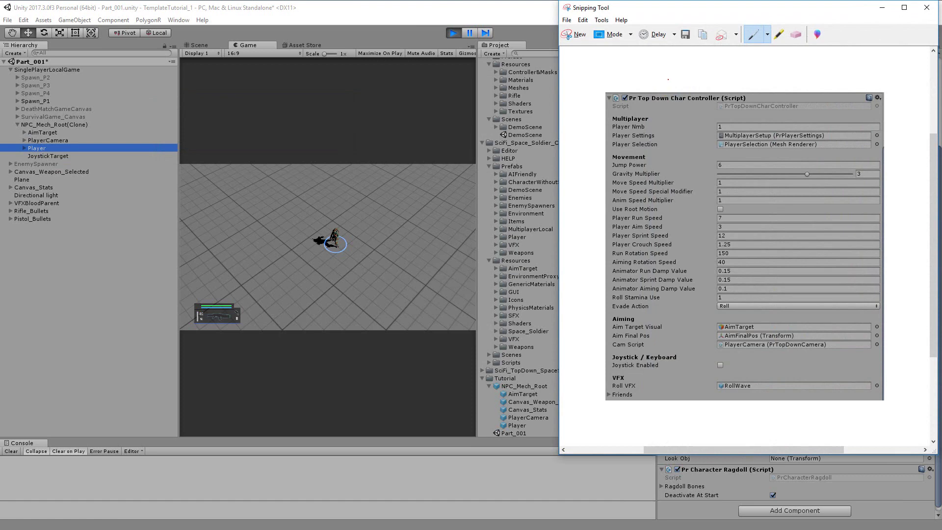
left_click_drag(666, 10, 165, 81)
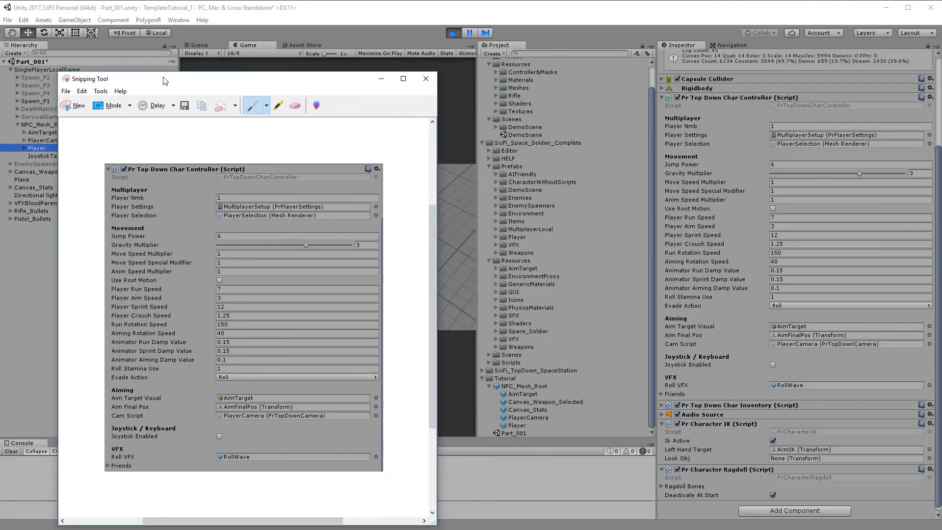
Stop play mode in Unity and move the Snipping Tool window out of the editor's way
left_click(453, 37)
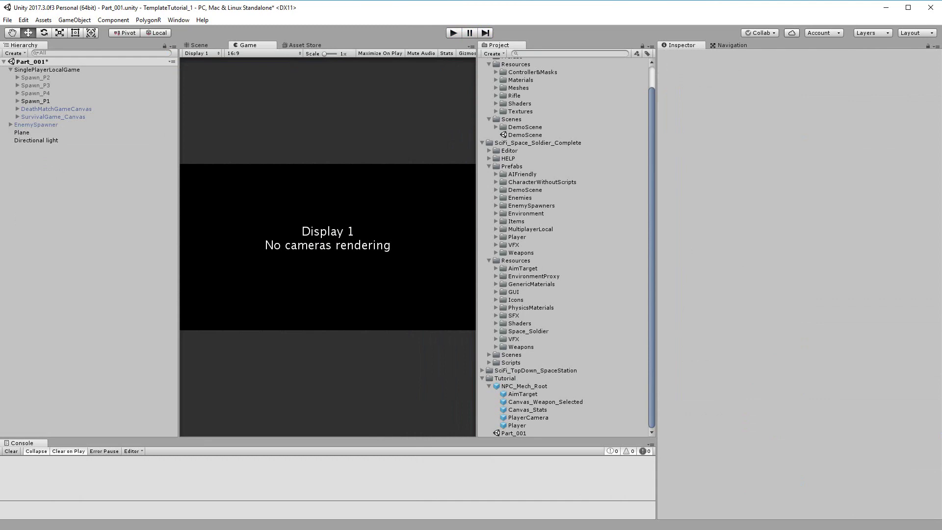
key("alt+Tab")
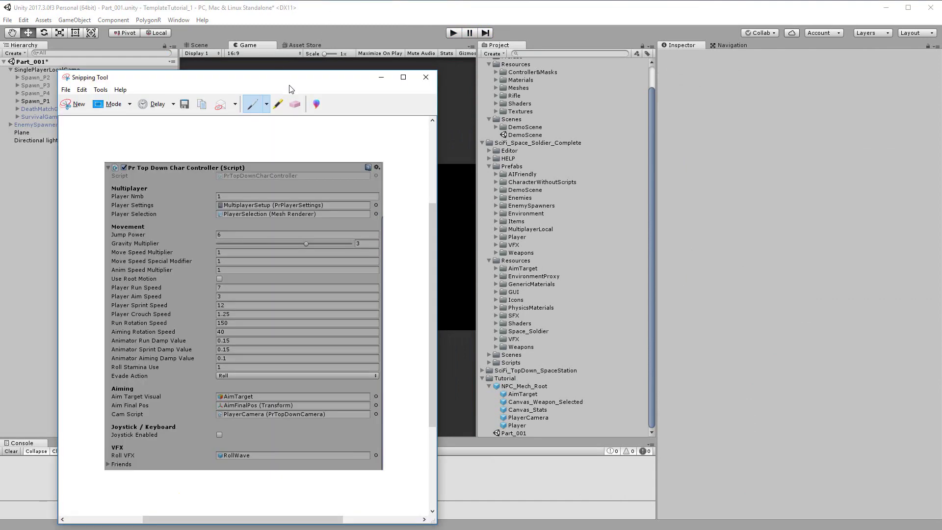
left_click_drag(321, 78, 1, 43)
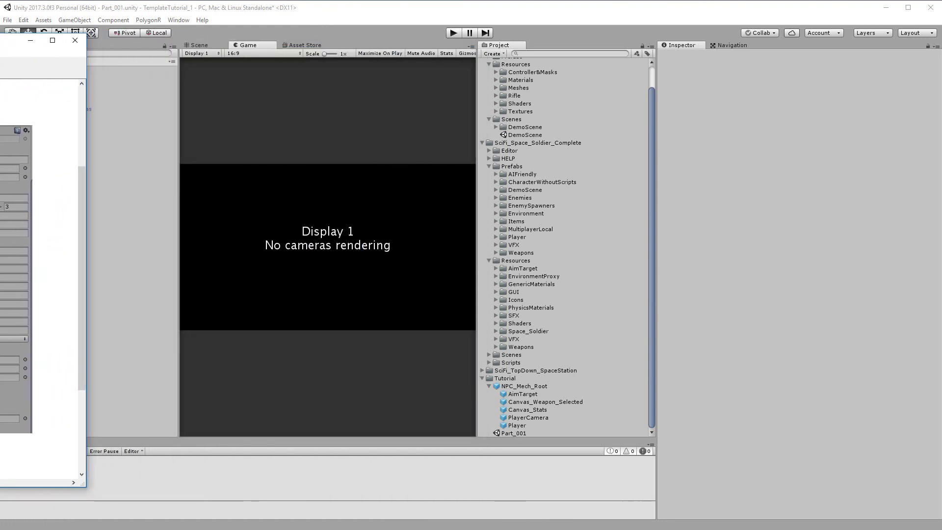
left_click_drag(85, 112, 1, 110)
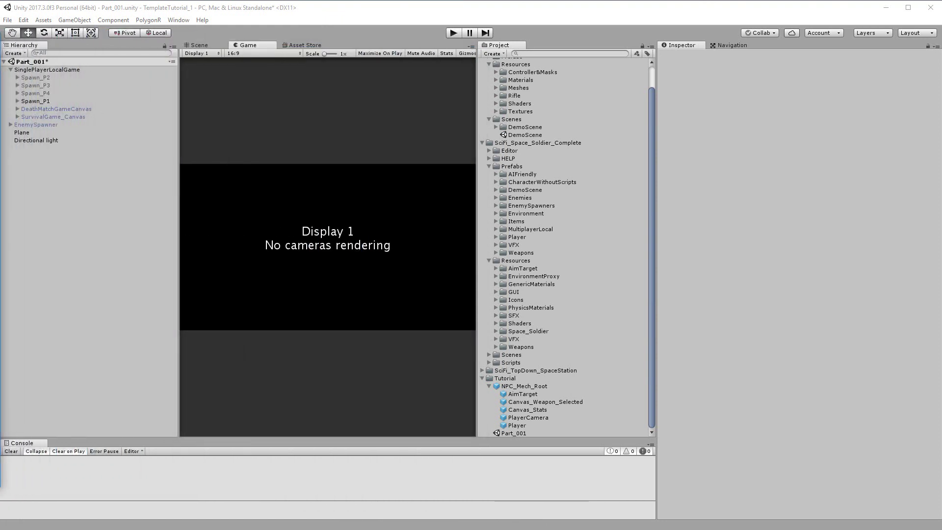
Set the Player prefab's Player Run Speed to 7, Player Aim Speed to 3 and Player Sprint Speed to 12
left_click(511, 425)
scroll(859, 187, "down", 5)
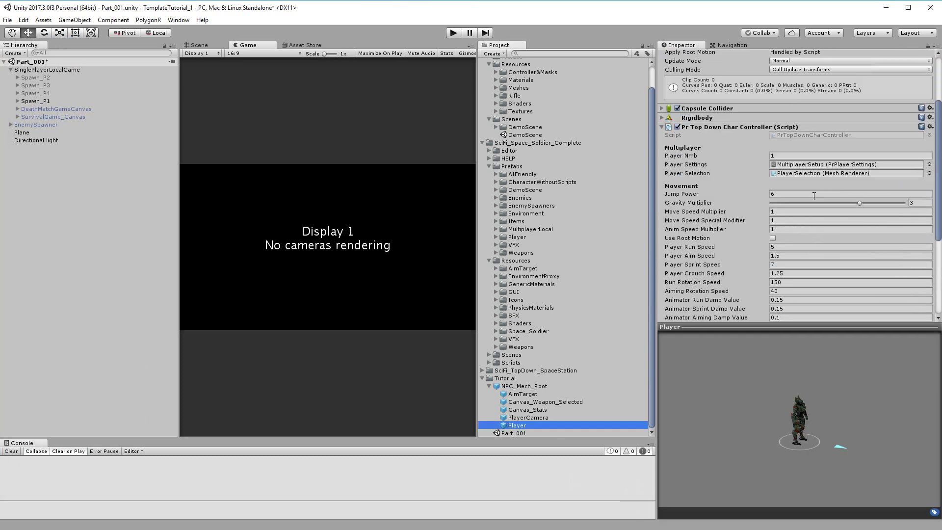
left_click(786, 188)
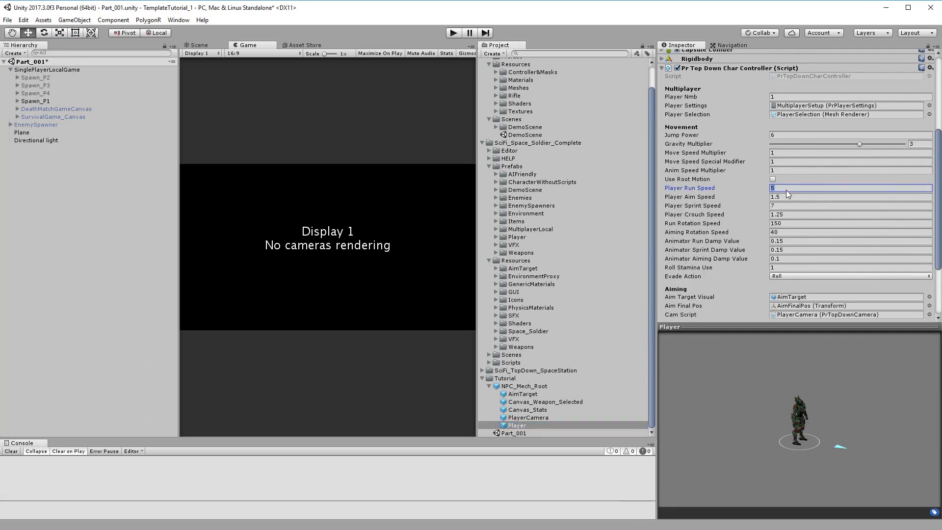
type("7")
left_click(784, 198)
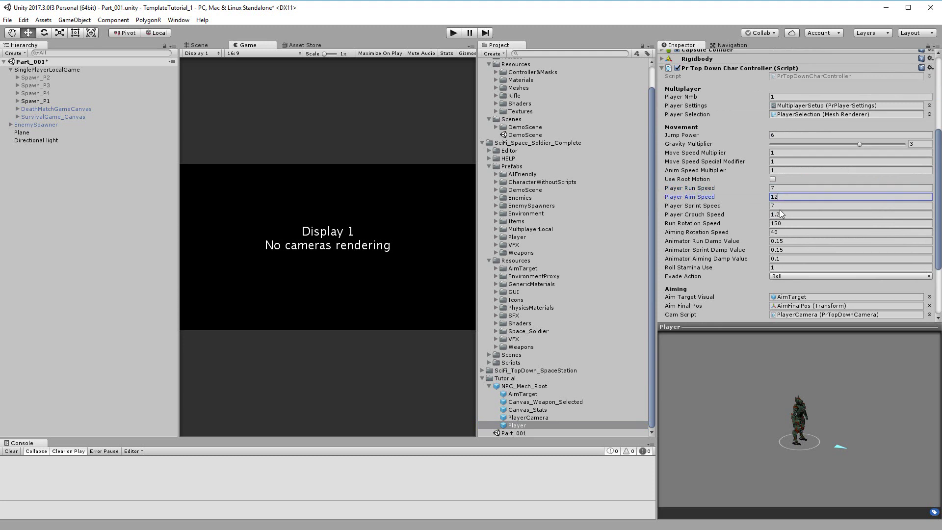
key("BackSpace")
key("BackSpace")
type("3")
left_click(783, 206)
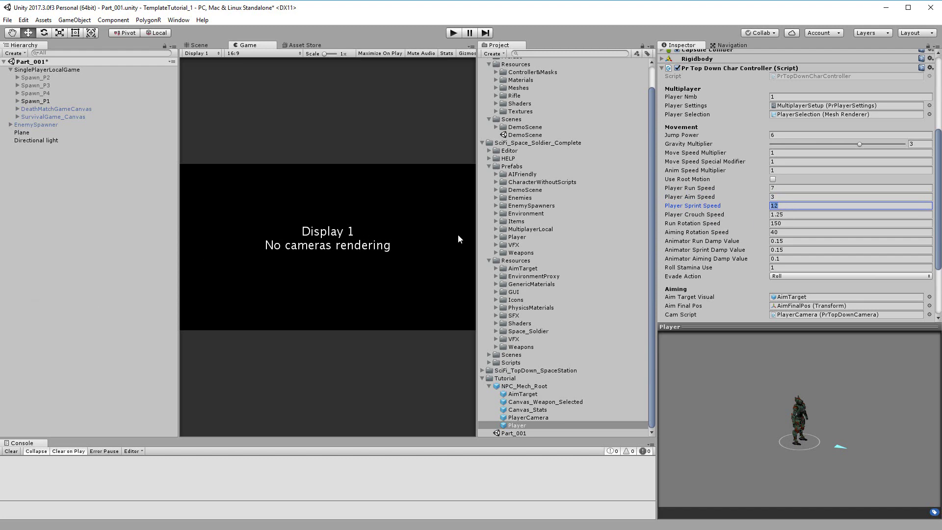
Compare the captured settings with the Player prefab's values and close the Snipping Tool without saving the snip
left_click_drag(0, 48, 588, 48)
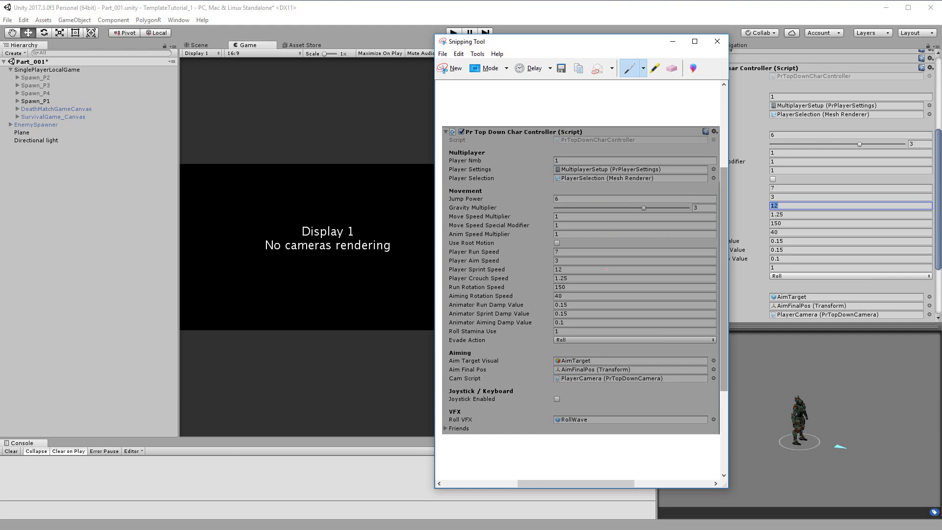
left_click_drag(554, 44, 264, 53)
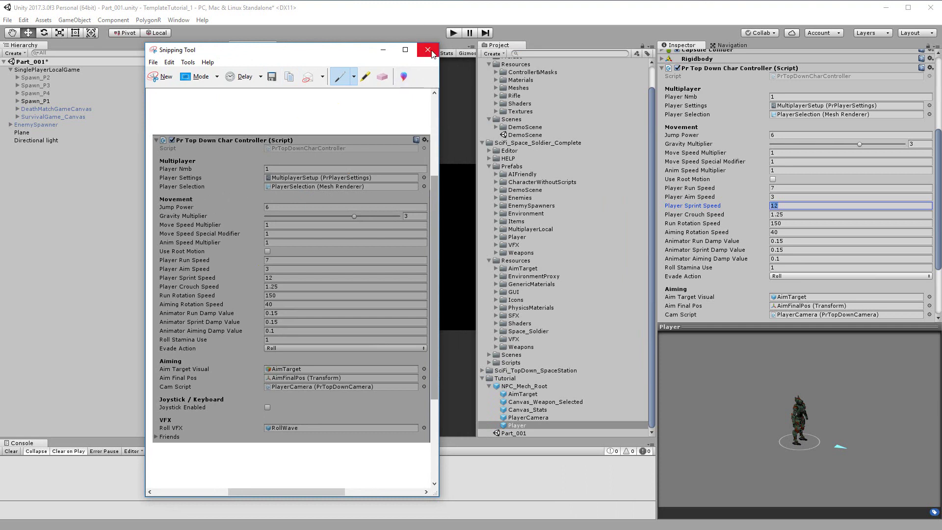
left_click(432, 53)
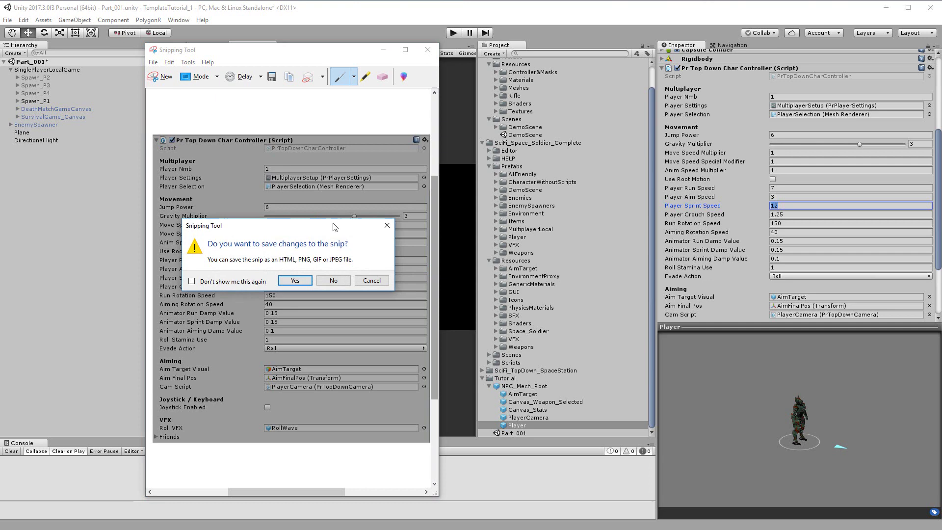
left_click(332, 281)
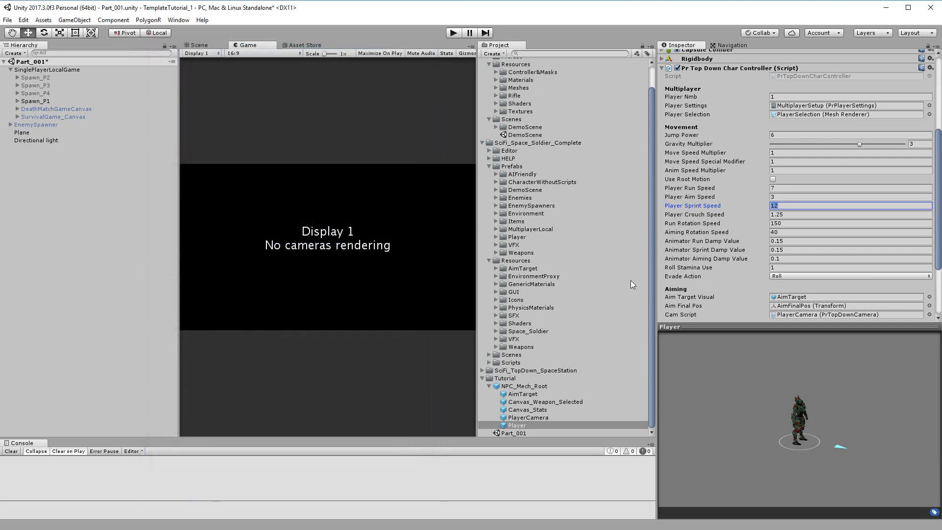
Select the Player prefab inside NPC_Mech_Root, start play mode and test the character's movement in all directions
left_click(527, 388)
left_click(514, 425)
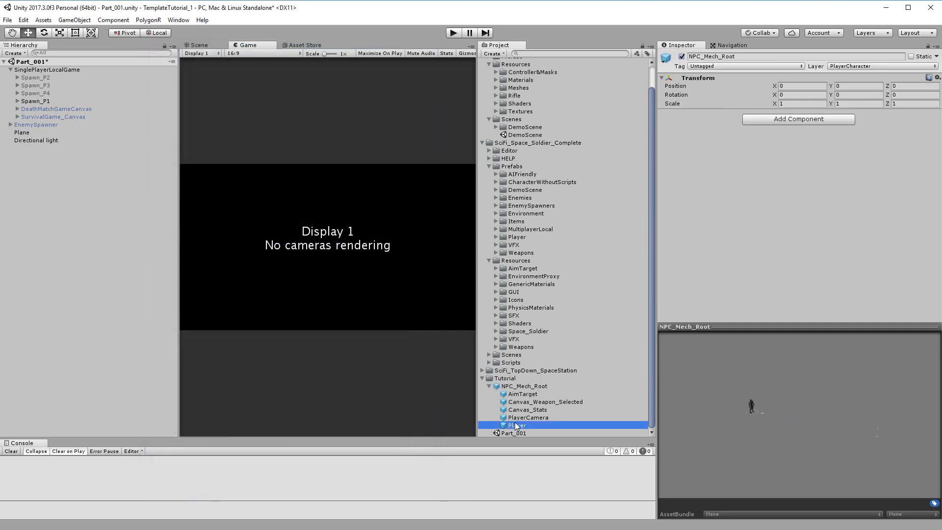
left_click(452, 32)
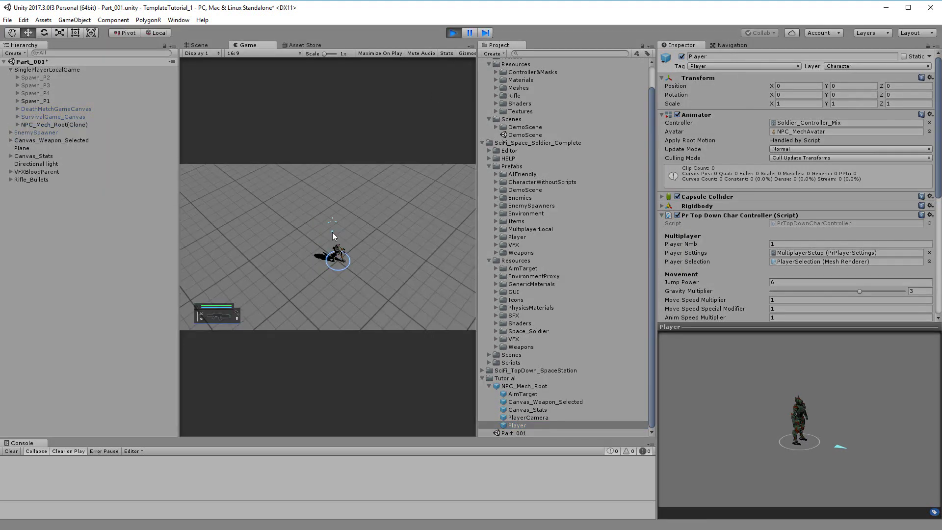
key("a")
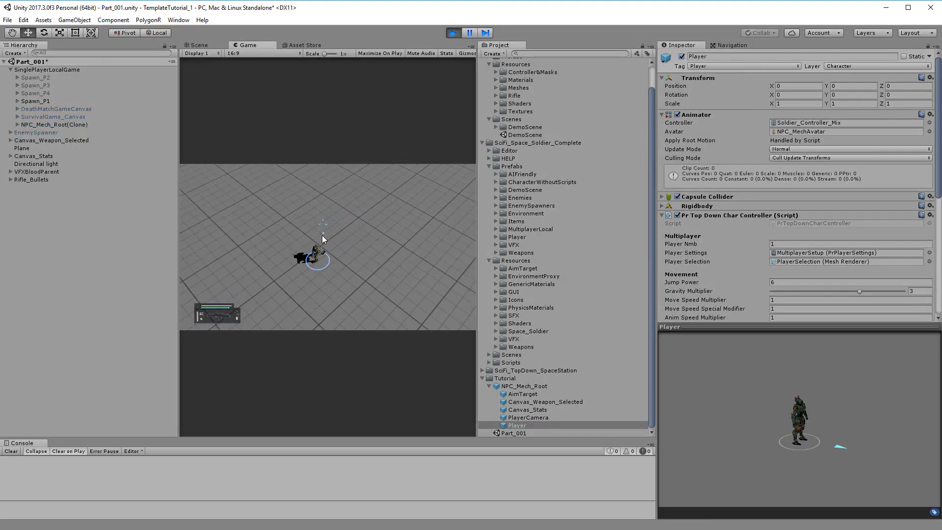
key("s")
key("d")
key("w")
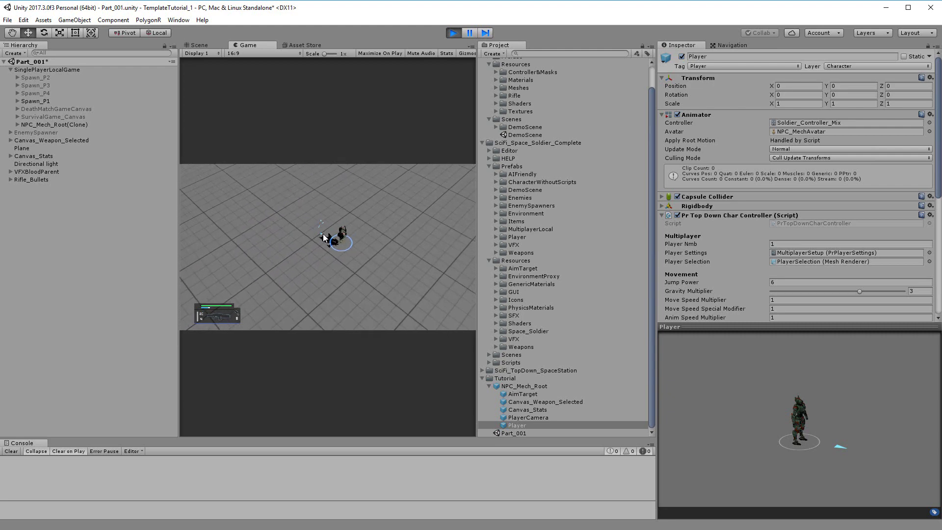
key("a")
Expand NPC_Mech_Root(Clone) and select its Player object to show the running controller's movement settings
scroll(760, 184, "down", 5)
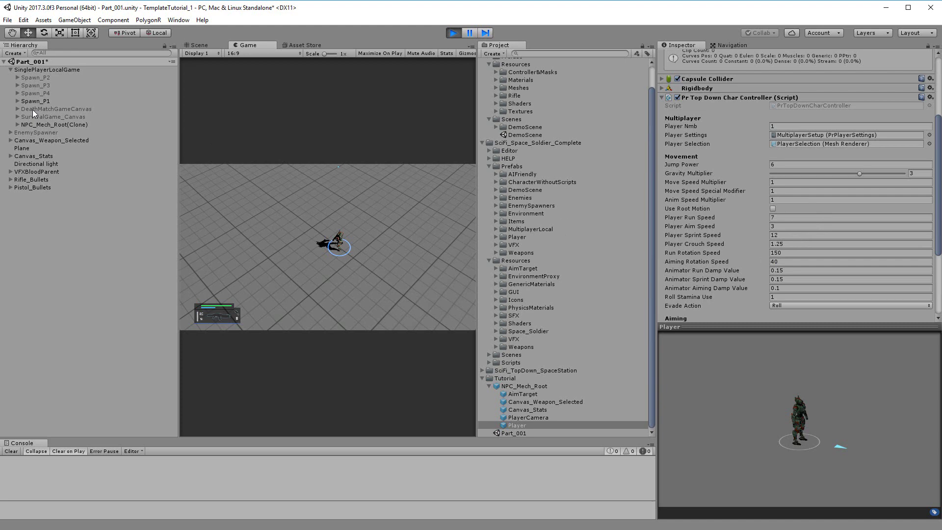
left_click(14, 125)
left_click(17, 125)
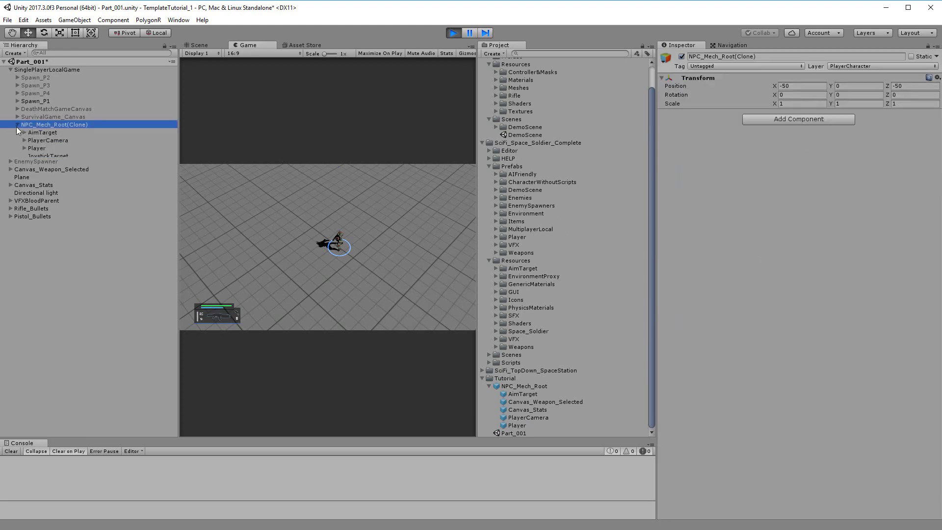
left_click(32, 148)
scroll(835, 282, "down", 1)
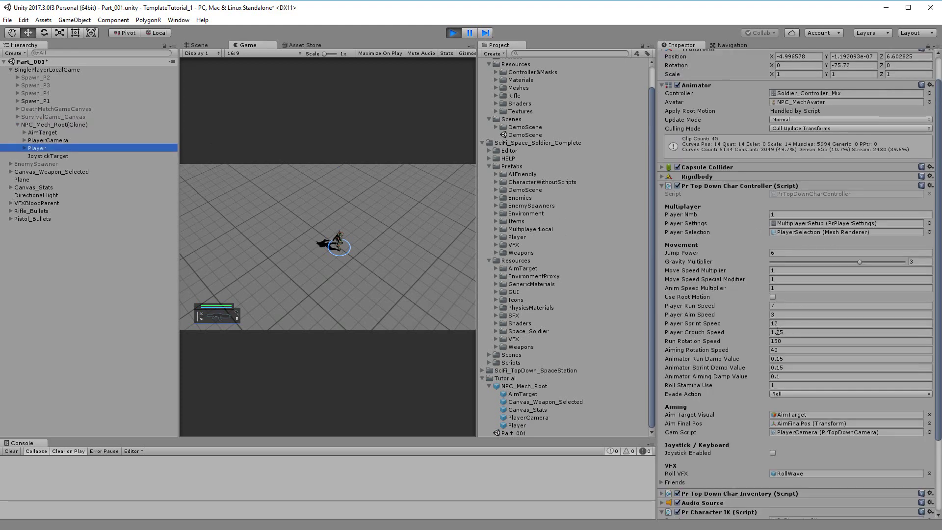